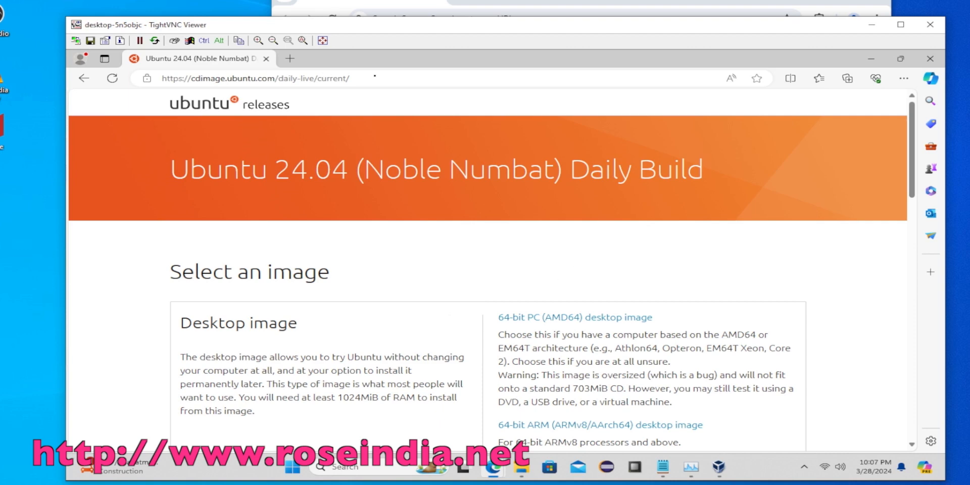
- Examine the Ubuntu 24.04 daily build page for the noble-desktop-amd64.iso entry and its file size
{"action": "left_click", "coordinate": [374, 76]}
{"action": "left_click", "coordinate": [413, 277]}
{"action": "scroll", "coordinate": [481, 253], "scroll_direction": "down", "scroll_amount": 10}
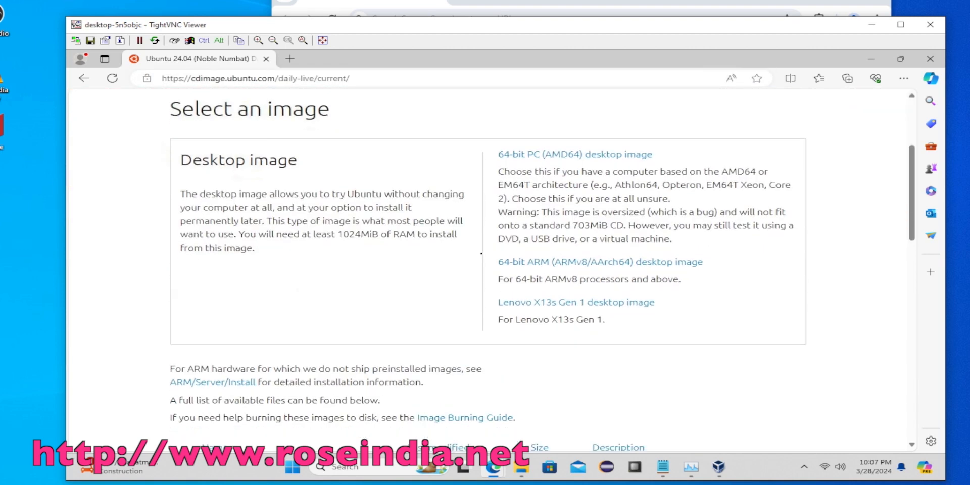
{"action": "scroll", "coordinate": [481, 253], "scroll_direction": "down", "scroll_amount": 1}
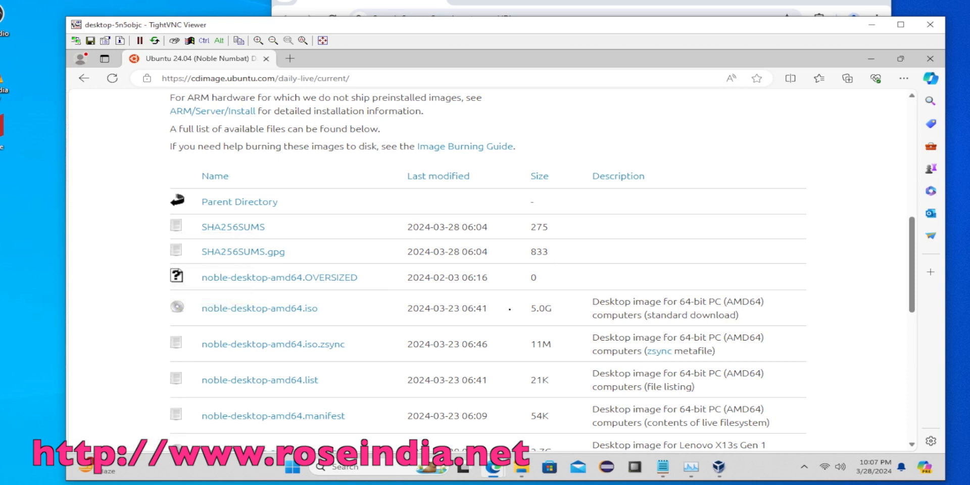
{"action": "left_click_drag", "start_coordinate": [557, 308], "coordinate": [530, 310]}
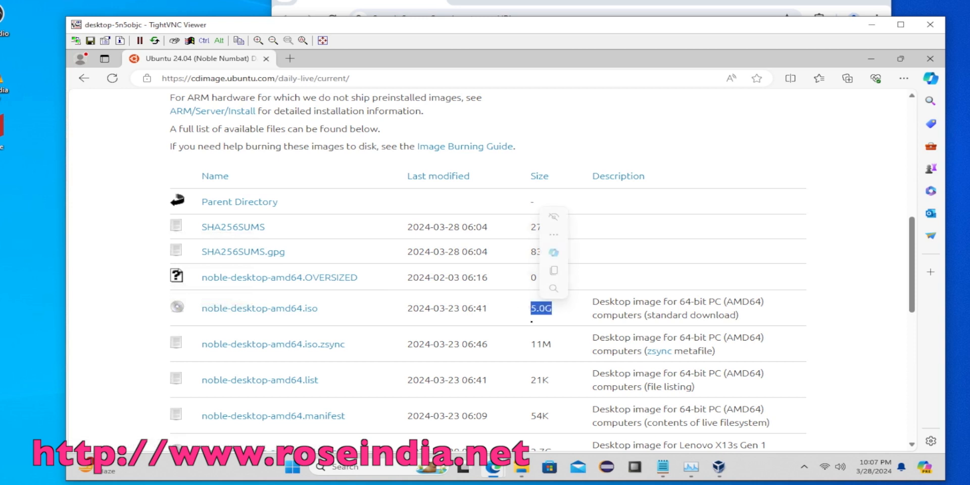
{"action": "left_click", "coordinate": [532, 322]}
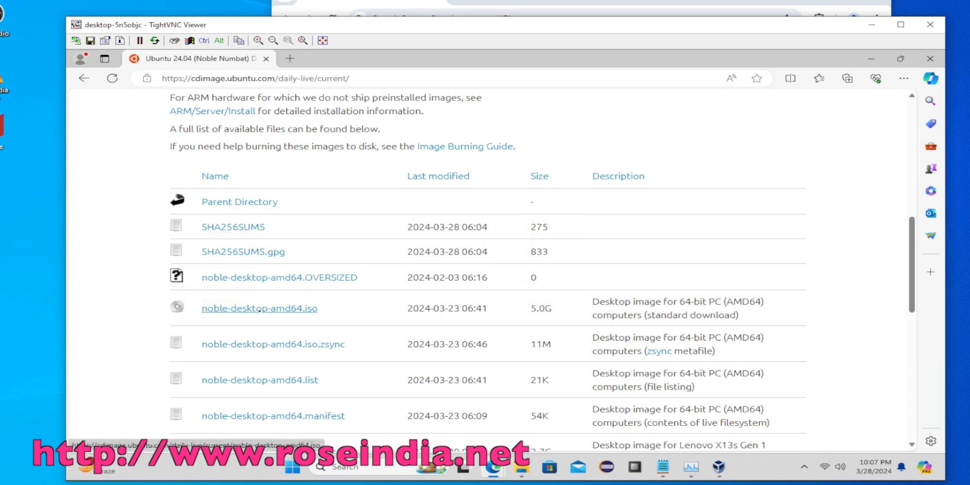
{"action": "scroll", "coordinate": [429, 240], "scroll_direction": "up", "scroll_amount": 9}
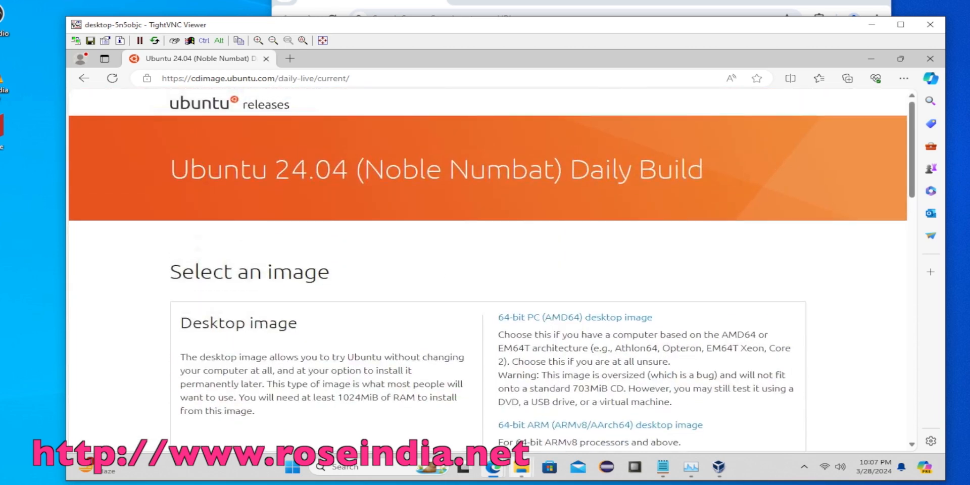
- Check the linuxIso folder in File Explorer for the downloaded noble-desktop-amd64 image, then return to the browser
{"action": "mouse_move", "coordinate": [522, 468]}
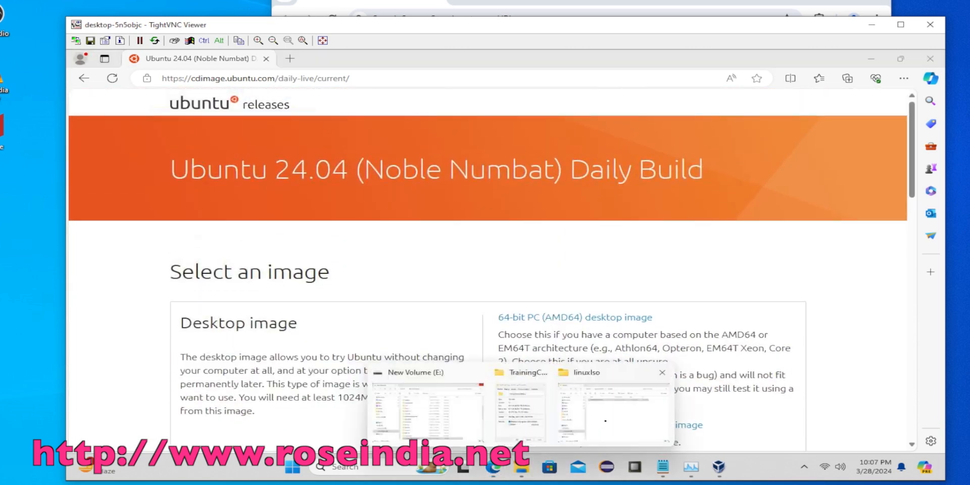
{"action": "left_click", "coordinate": [608, 401]}
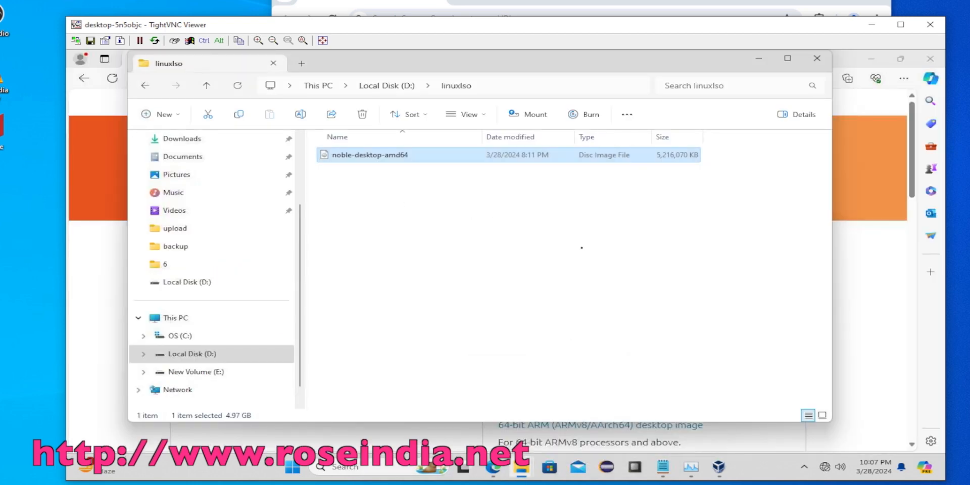
{"action": "left_click", "coordinate": [858, 292]}
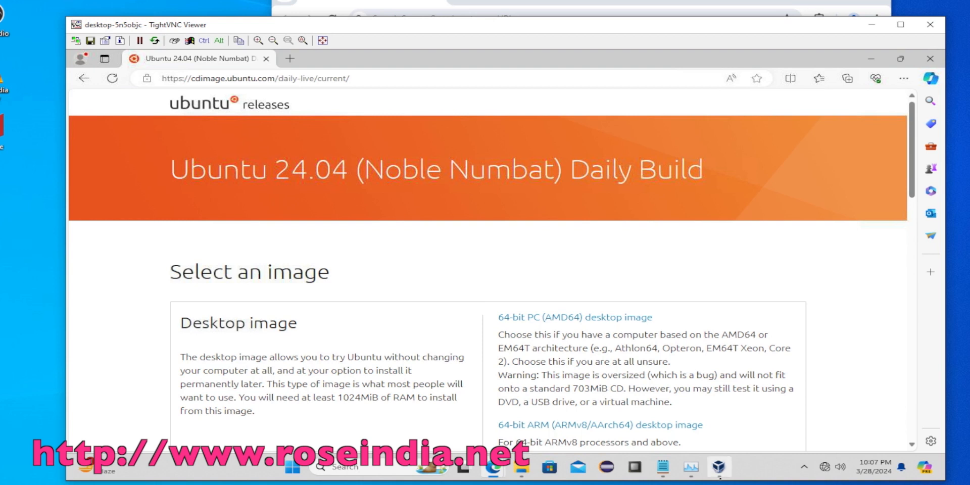
- Switch to Oracle VM VirtualBox Manager and start creating a new virtual machine
{"action": "left_click", "coordinate": [718, 466]}
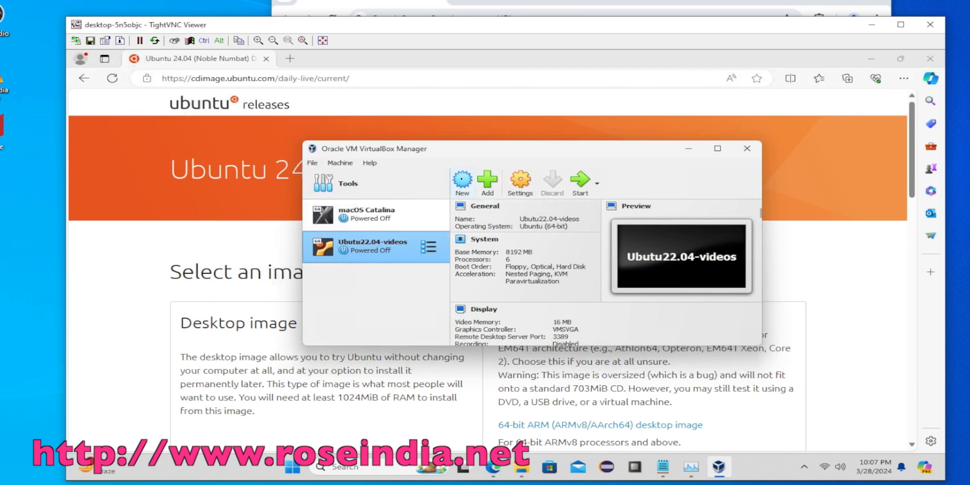
{"action": "left_click", "coordinate": [462, 180]}
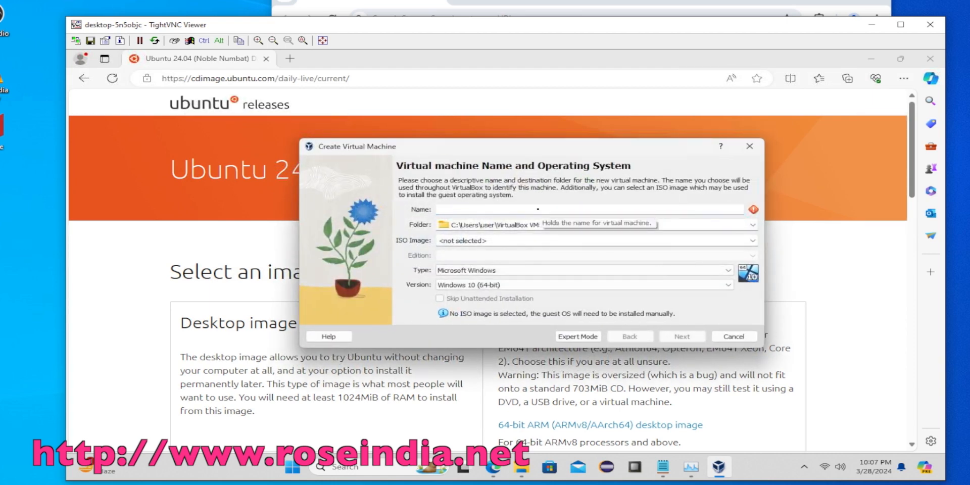
{"action": "type", "text": "Ubun"}
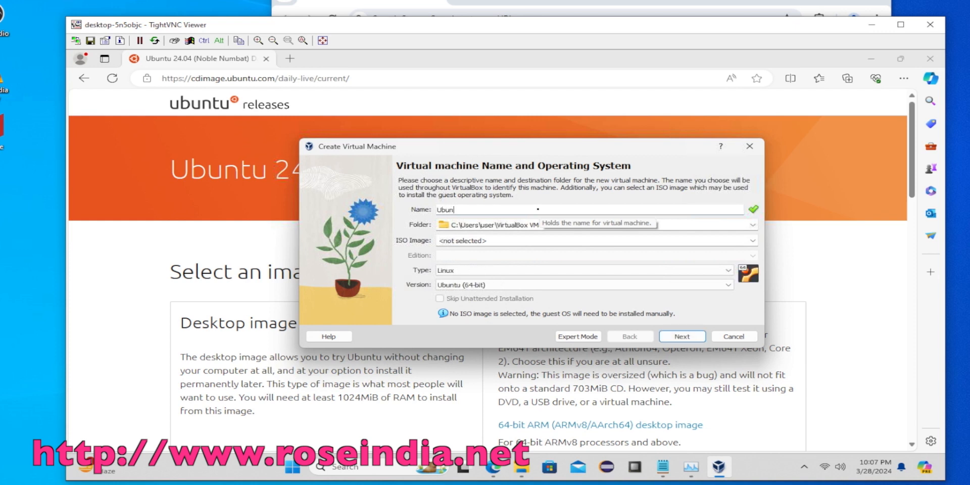
{"action": "type", "text": "tu24.04"}
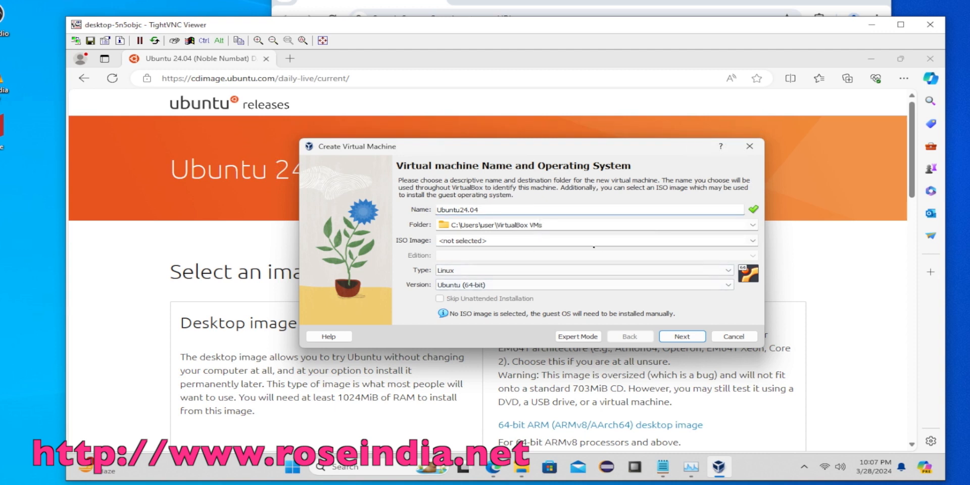
{"action": "left_click", "coordinate": [578, 336]}
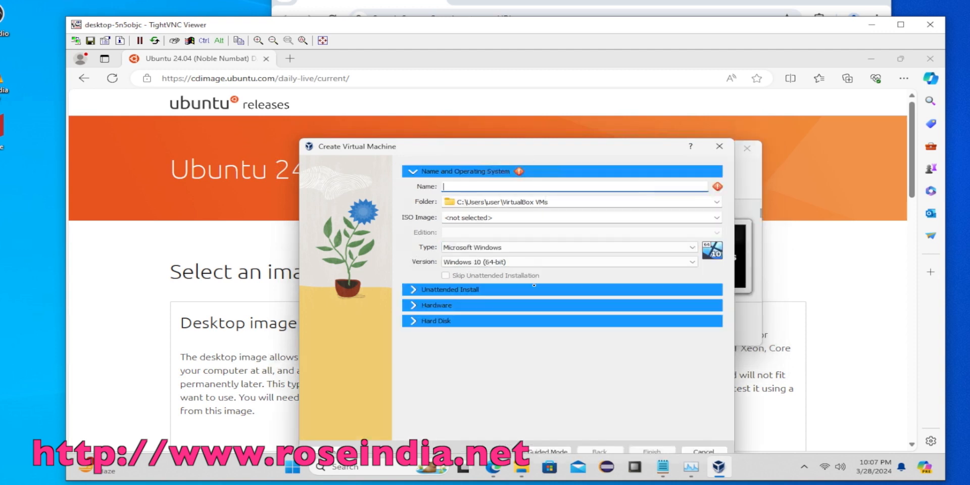
{"action": "left_click", "coordinate": [549, 450]}
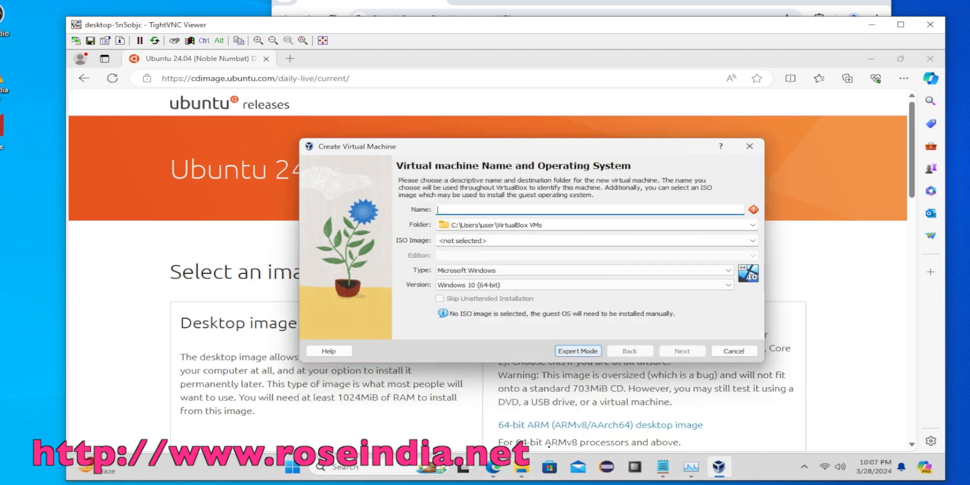
- Name the virtual machine Ubuntu24.04 and continue to its hardware settings
{"action": "type", "text": "Ubu"}
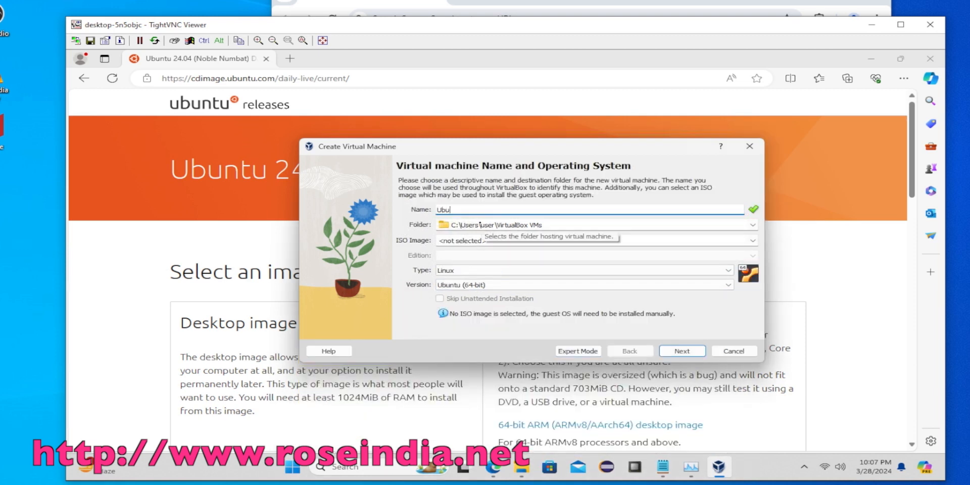
{"action": "type", "text": "ntu24.04"}
{"action": "left_click", "coordinate": [668, 348]}
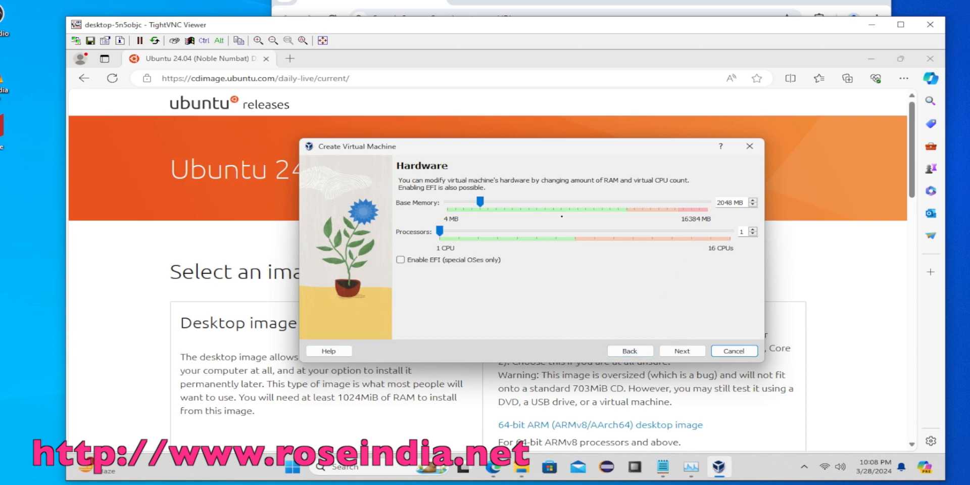
- Copy the default base memory value and multiply it by 4 in Calculator
{"action": "left_click_drag", "start_coordinate": [717, 203], "coordinate": [732, 202]}
{"action": "key", "text": "ctrl+c"}
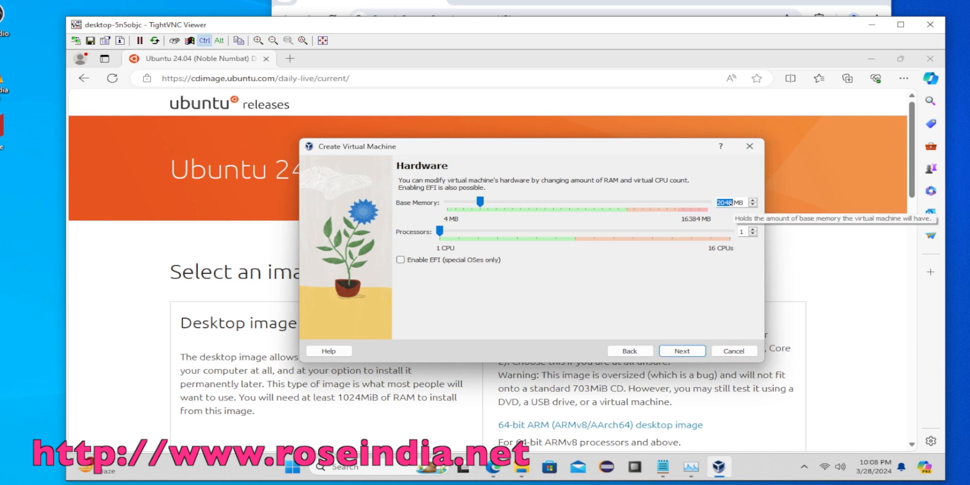
{"action": "left_click", "coordinate": [351, 467]}
{"action": "type", "text": "ca"}
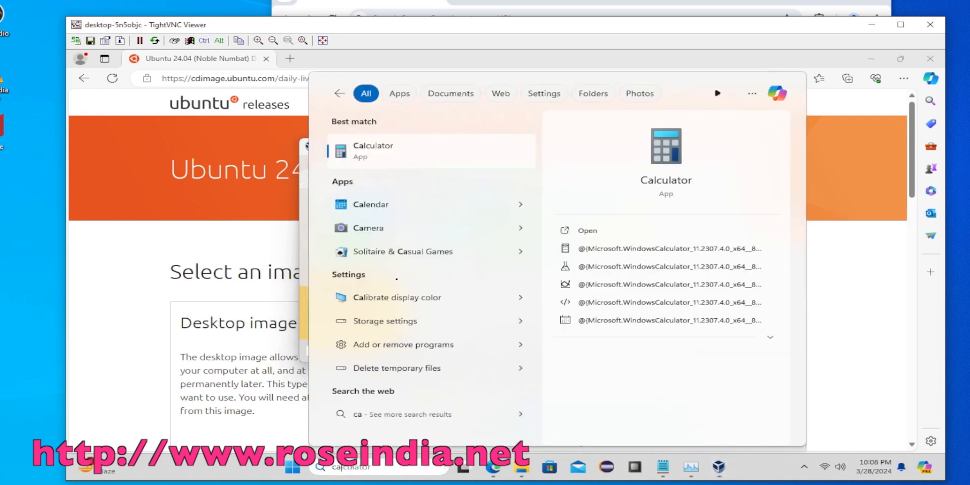
{"action": "left_click", "coordinate": [413, 157]}
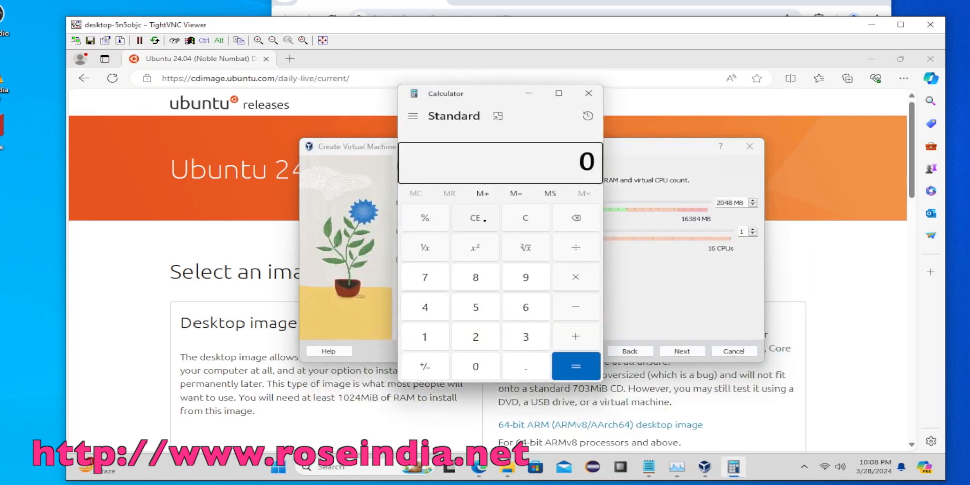
{"action": "key", "text": "ctrl+v"}
{"action": "type", "text": "*4"}
{"action": "key", "text": "Return"}
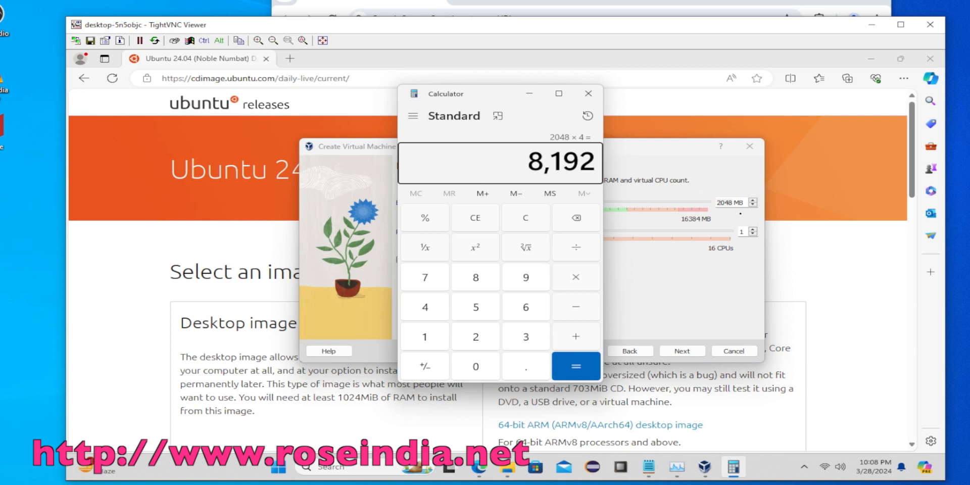
- Set the virtual machine's base memory to 8192 MB and its processors to 7, and continue to the hard disk settings
{"action": "left_click", "coordinate": [701, 199]}
{"action": "type", "text": "8192"}
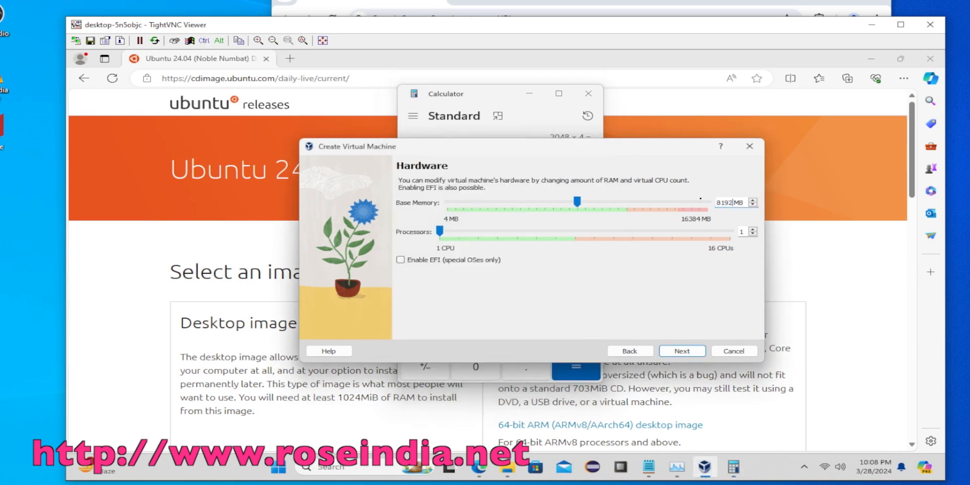
{"action": "left_click_drag", "start_coordinate": [439, 231], "coordinate": [555, 230]}
{"action": "left_click", "coordinate": [677, 350]}
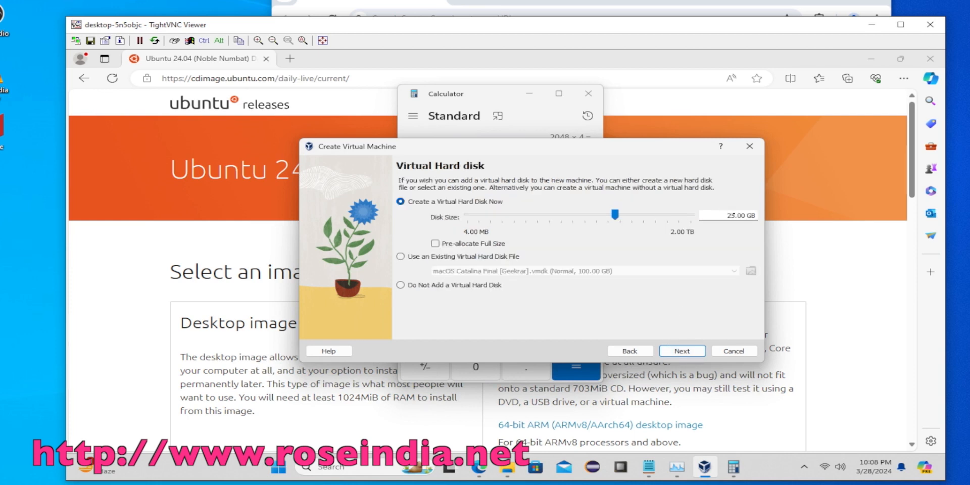
- Set the new virtual hard disk's size to 100 GB and finish creating the virtual machine
{"action": "left_click_drag", "start_coordinate": [732, 216], "coordinate": [719, 215]}
{"action": "type", "text": "100"}
{"action": "left_click", "coordinate": [687, 351]}
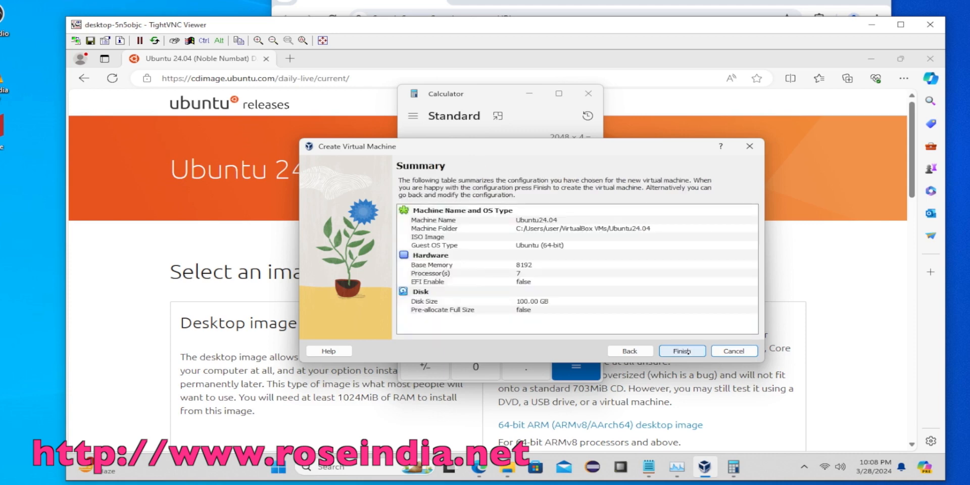
{"action": "left_click", "coordinate": [687, 351]}
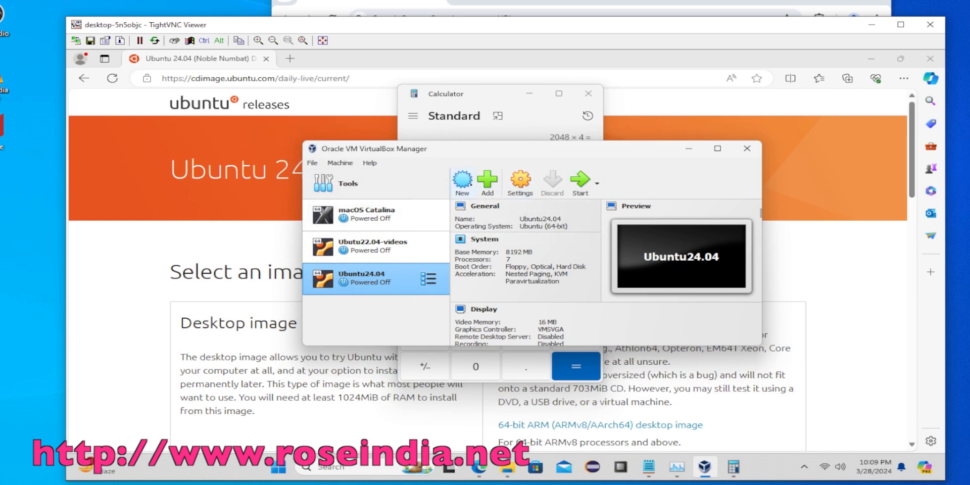
- Enable the remote display server in the Ubuntu24.04 machine's display settings
{"action": "left_click", "coordinate": [519, 183]}
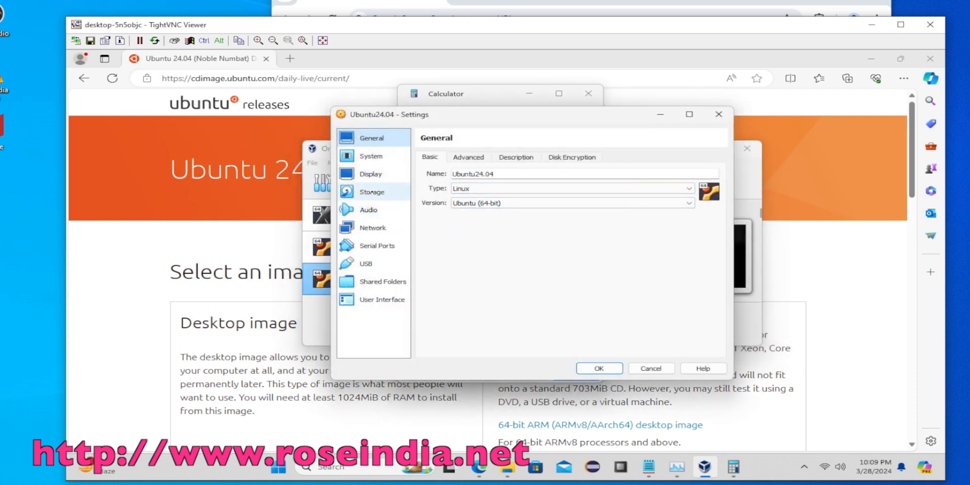
{"action": "left_click", "coordinate": [368, 157]}
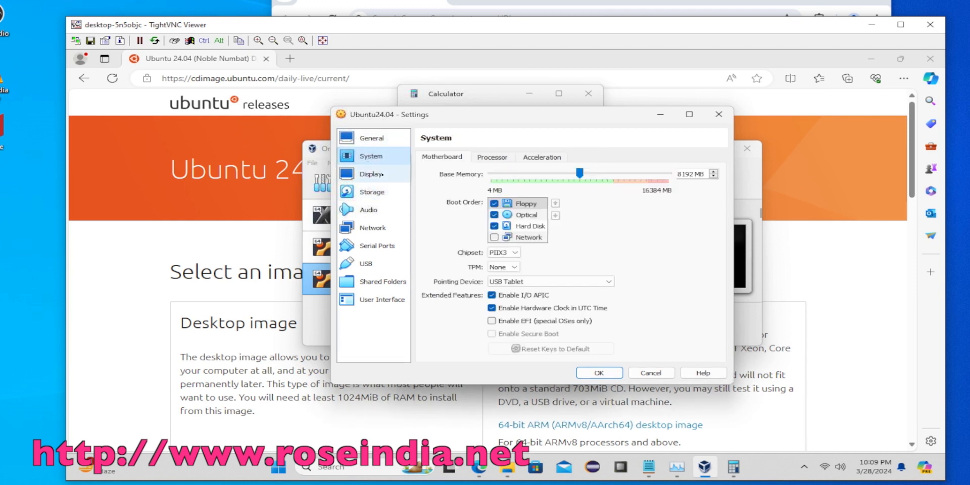
{"action": "left_click", "coordinate": [372, 174]}
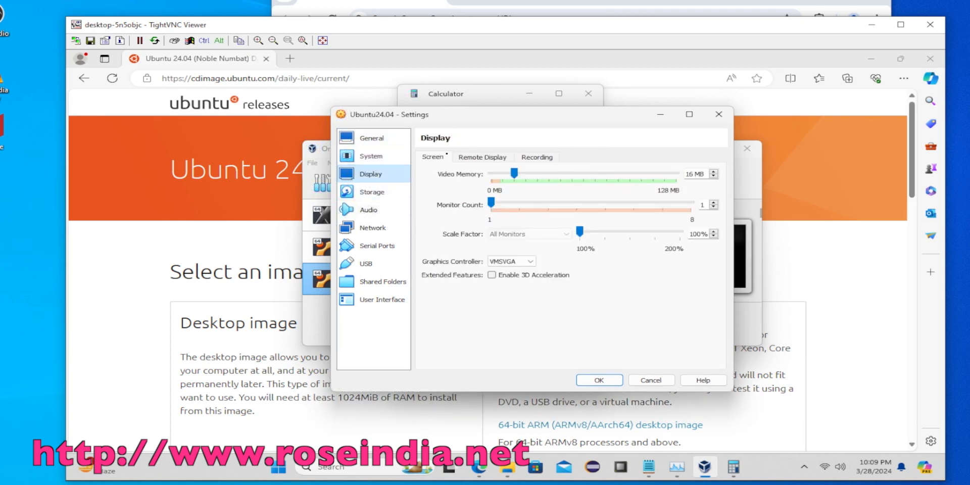
{"action": "left_click", "coordinate": [470, 157]}
{"action": "left_click", "coordinate": [427, 173]}
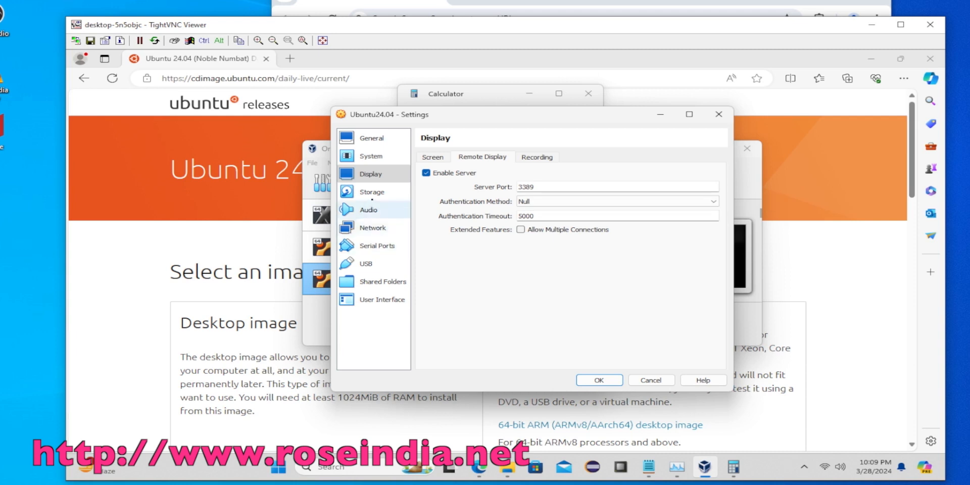
- Select the empty IDE optical drive in the storage settings and open the chooser for its disk file
{"action": "left_click", "coordinate": [367, 195]}
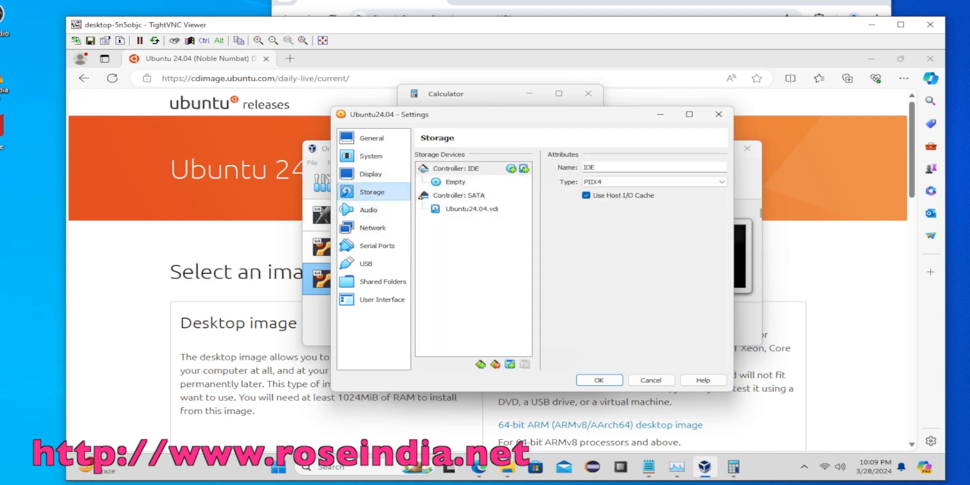
{"action": "left_click", "coordinate": [463, 182]}
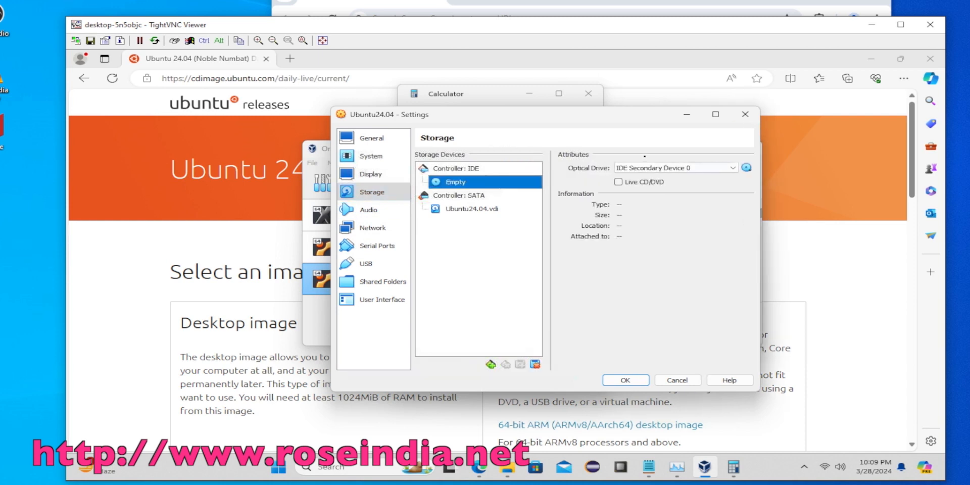
{"action": "left_click", "coordinate": [746, 167]}
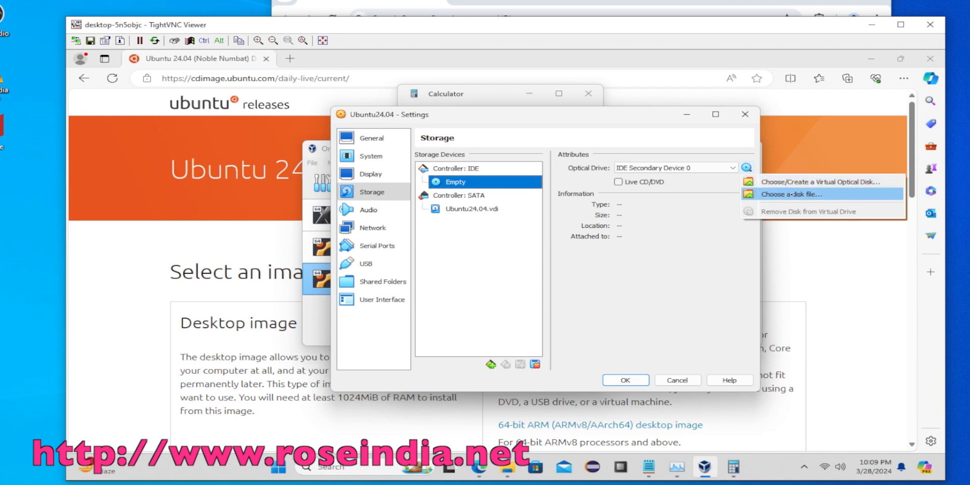
{"action": "left_click", "coordinate": [788, 195]}
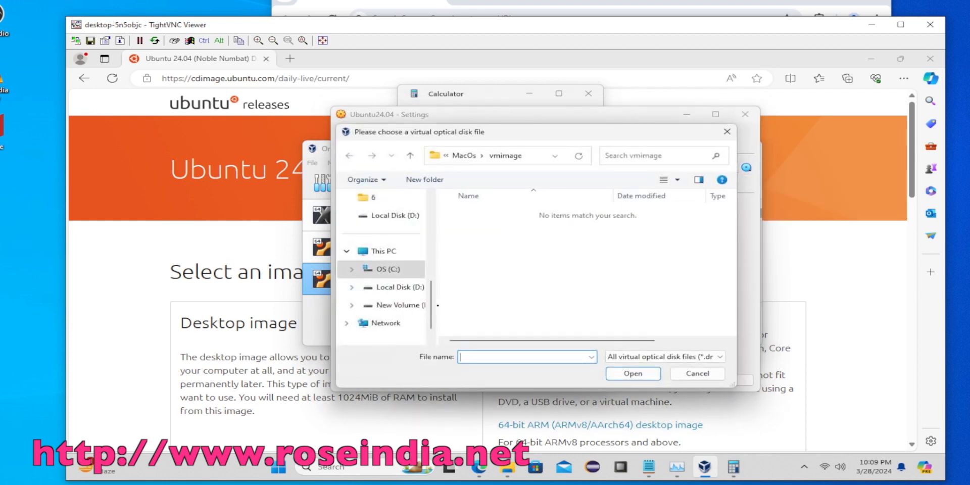
- Switch to the linuxIso File Explorer window, copy its folder path D:\linuxIso, and minimize the window again
{"action": "left_click", "coordinate": [507, 468]}
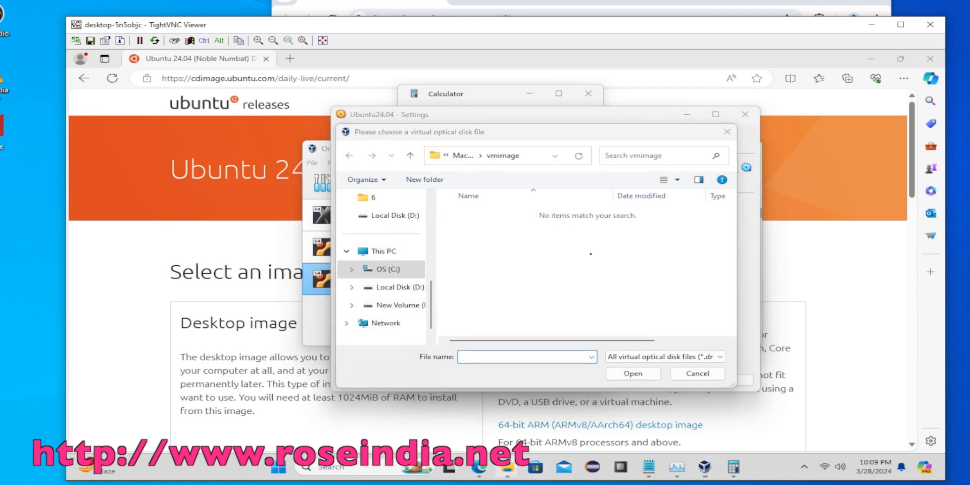
{"action": "mouse_move", "coordinate": [507, 468]}
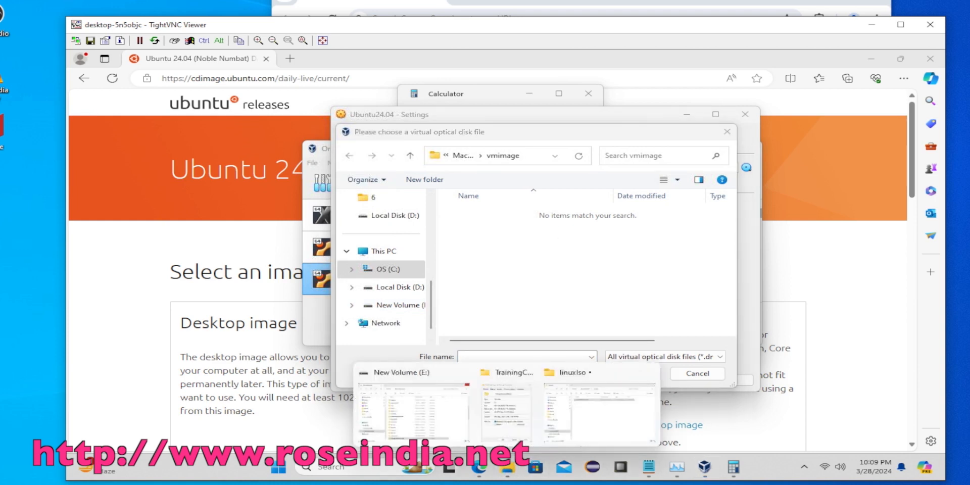
{"action": "left_click", "coordinate": [603, 410]}
{"action": "left_click", "coordinate": [531, 86]}
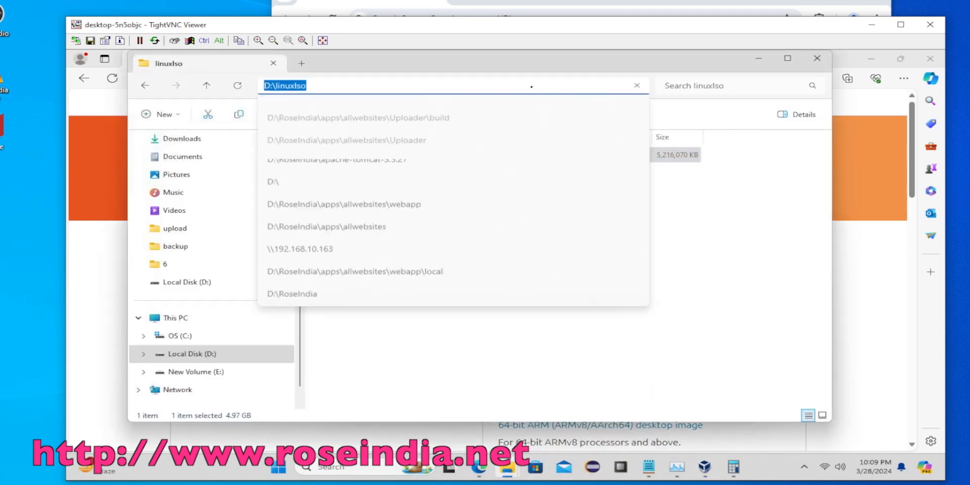
{"action": "key", "text": "ctrl+c"}
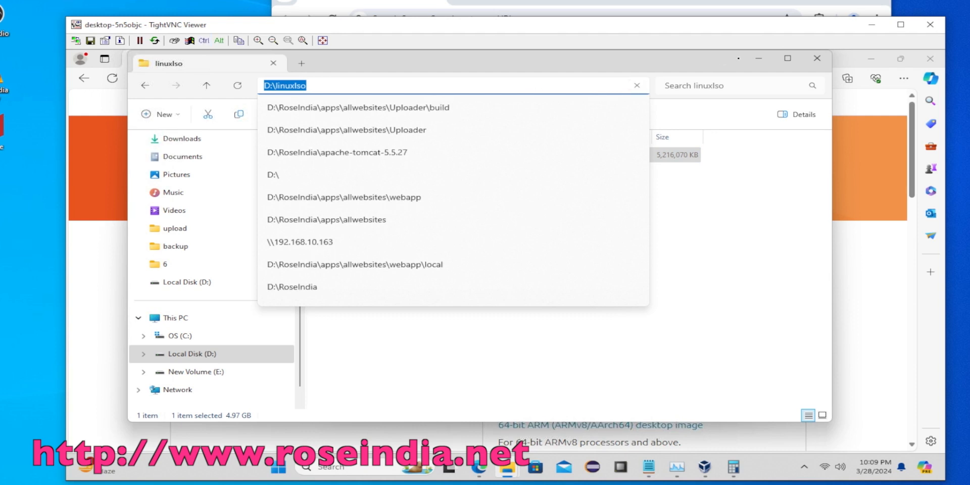
{"action": "left_click", "coordinate": [758, 58]}
- Attach noble-desktop-amd64 from D:\linuxIso to the machine's optical drive and save the settings
{"action": "key", "text": "ctrl+v"}
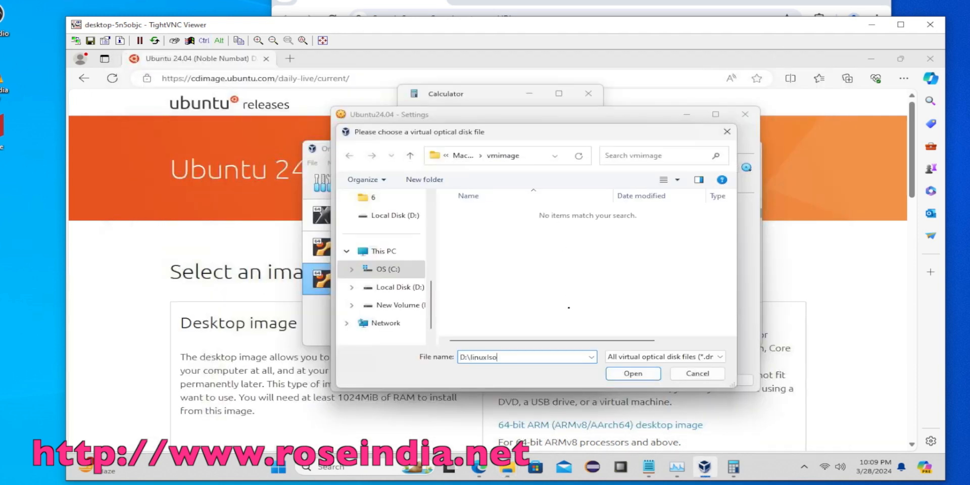
{"action": "key", "text": "Return"}
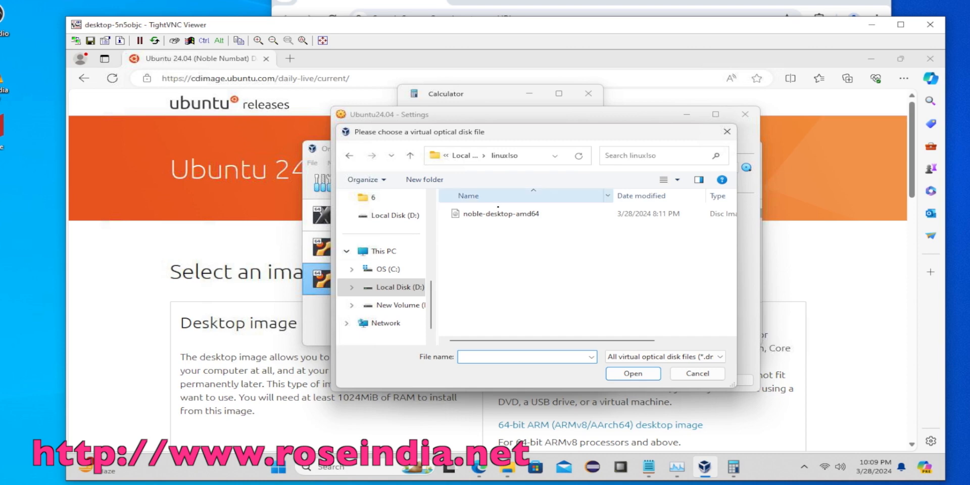
{"action": "left_click", "coordinate": [500, 214]}
{"action": "key", "text": "Return"}
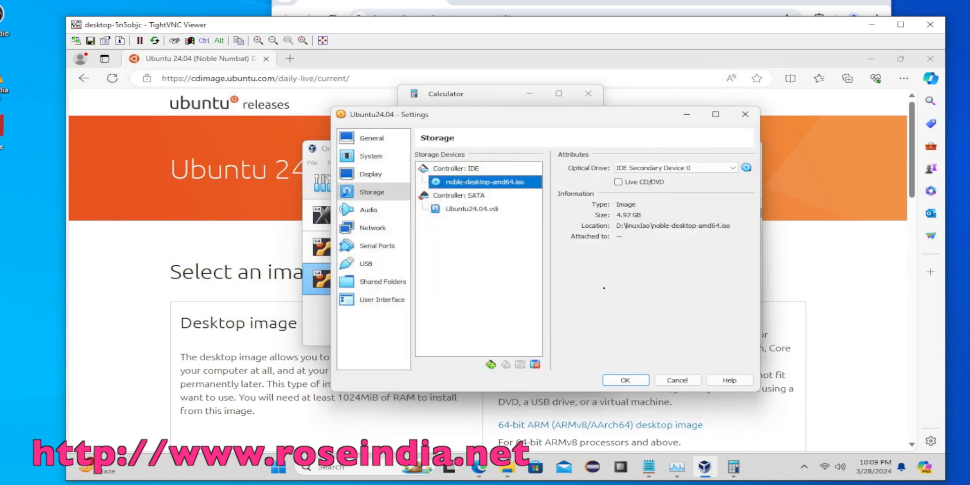
{"action": "left_click", "coordinate": [627, 380]}
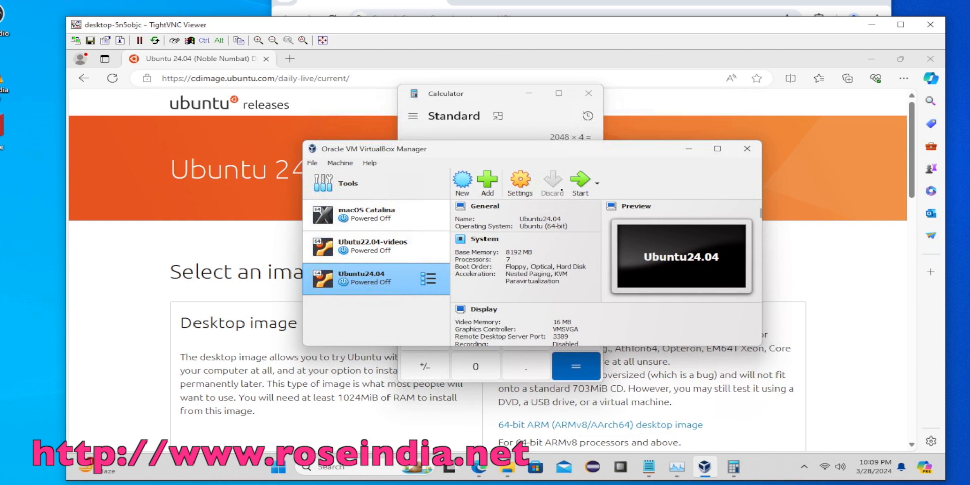
- Start the Ubuntu24.04 machine, boot the Try or Install Ubuntu entry, and dismiss the machine window's notifications
{"action": "left_click", "coordinate": [578, 180]}
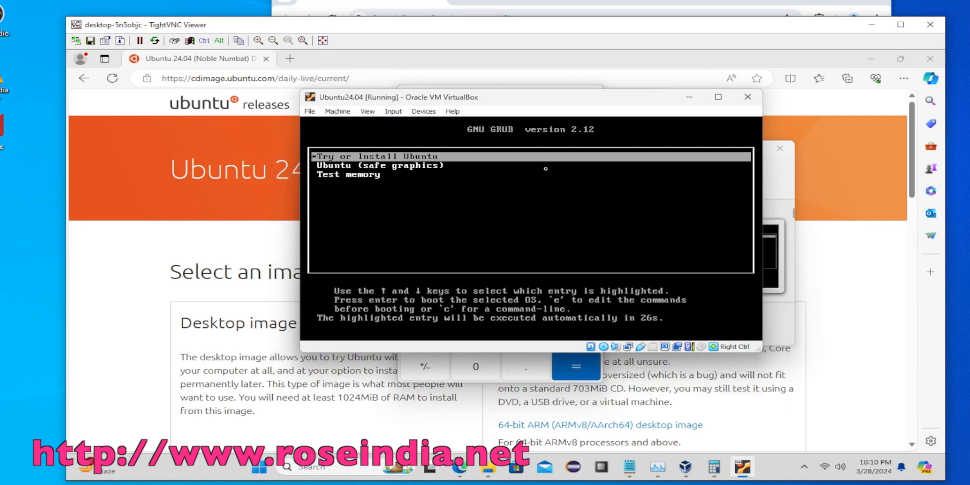
{"action": "key", "text": "Return"}
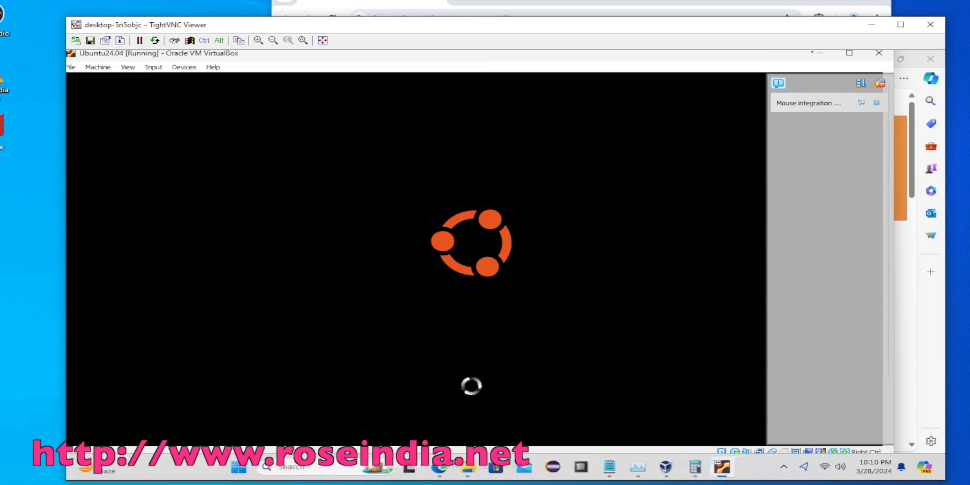
{"action": "left_click", "coordinate": [880, 83]}
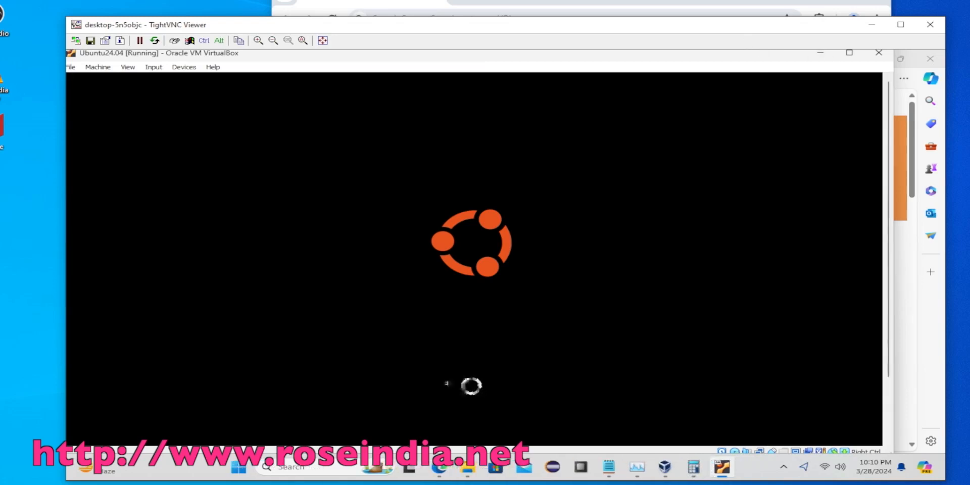
- Open Remote Desktop Connection on the local computer and connect to 192.168.10.105, accepting its unverified identity
{"action": "key", "text": "super+s"}
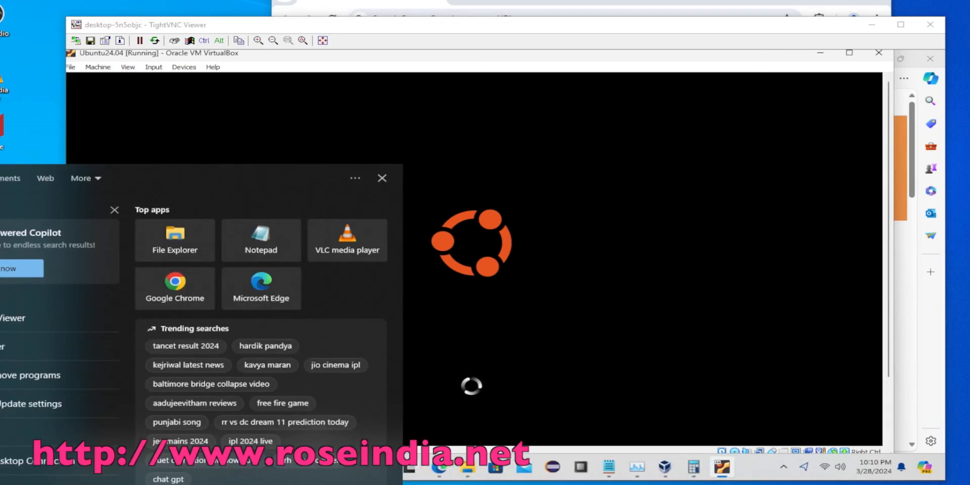
{"action": "type", "text": "rem"}
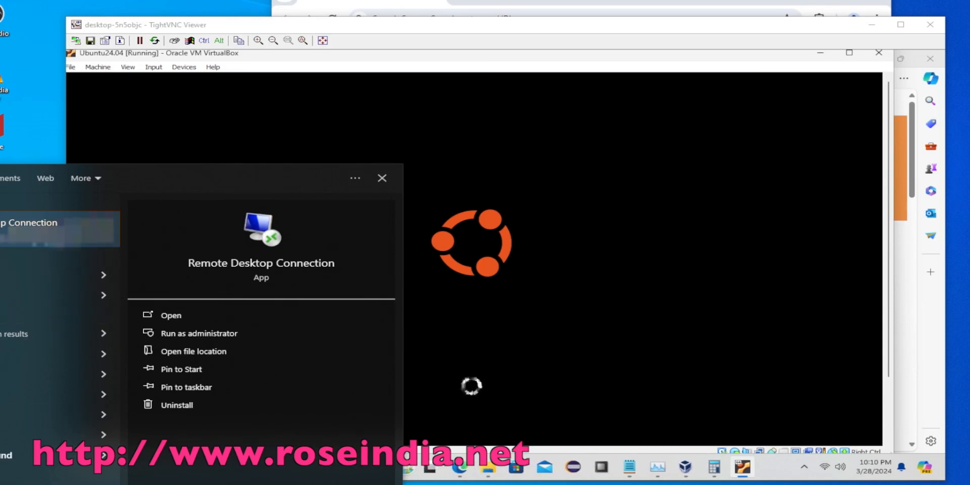
{"action": "left_click", "coordinate": [60, 229]}
{"action": "left_click", "coordinate": [468, 121]}
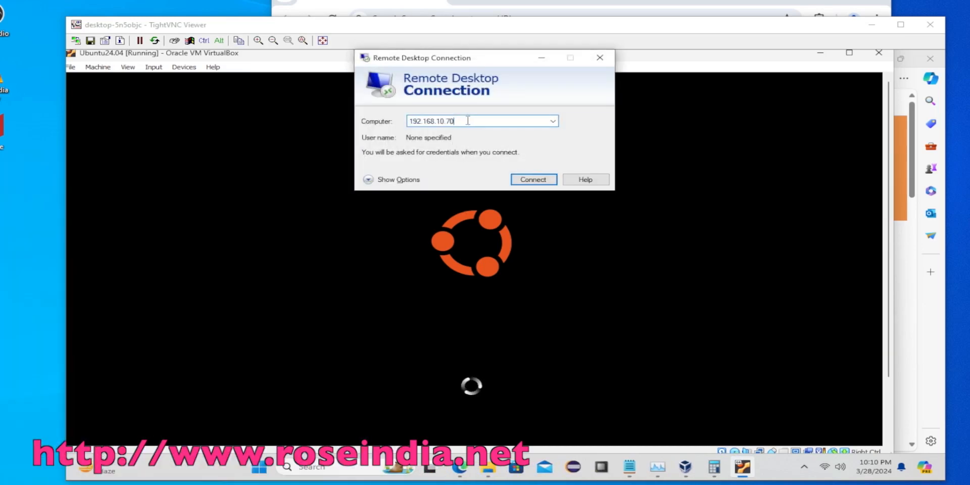
{"action": "key", "text": "BackSpace"}
{"action": "key", "text": "BackSpace"}
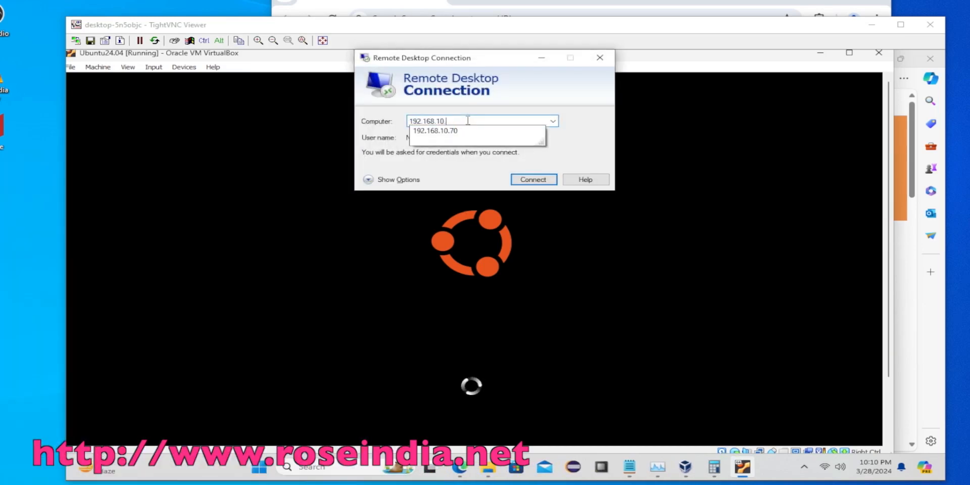
{"action": "type", "text": "105"}
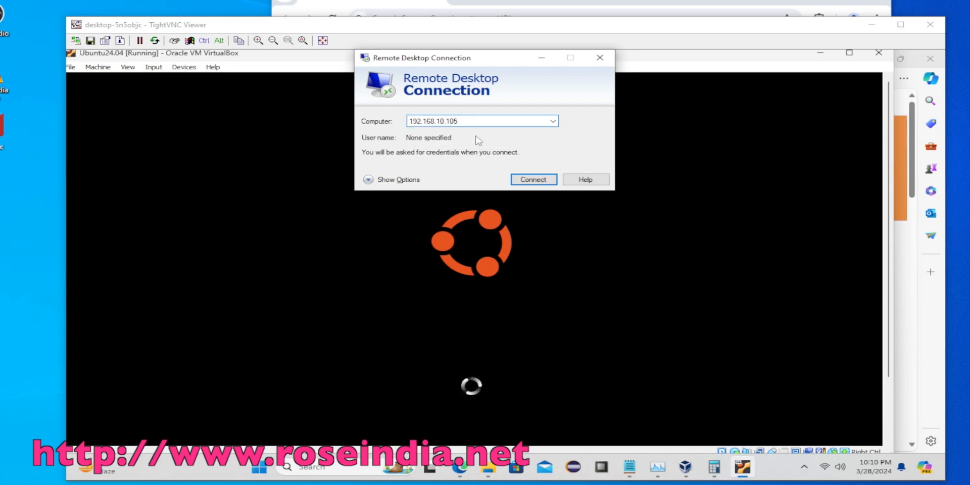
{"action": "left_click", "coordinate": [531, 180]}
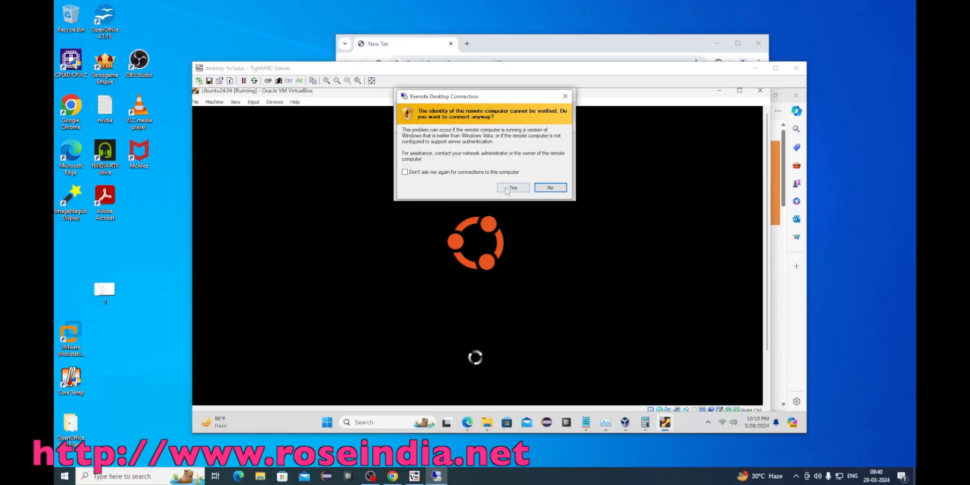
{"action": "left_click", "coordinate": [522, 173]}
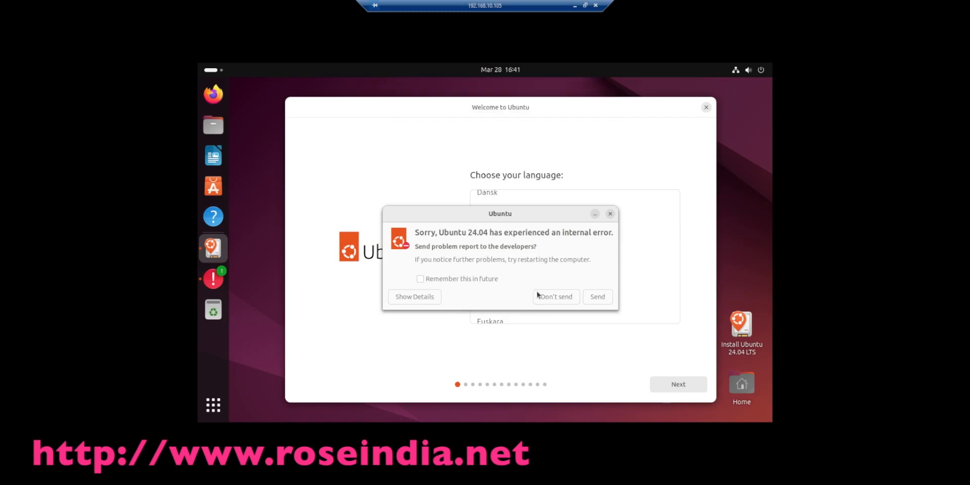
- Decline sending the problem report and continue the Ubuntu installer with English as the language
{"action": "left_click", "coordinate": [538, 295]}
{"action": "left_click", "coordinate": [493, 258]}
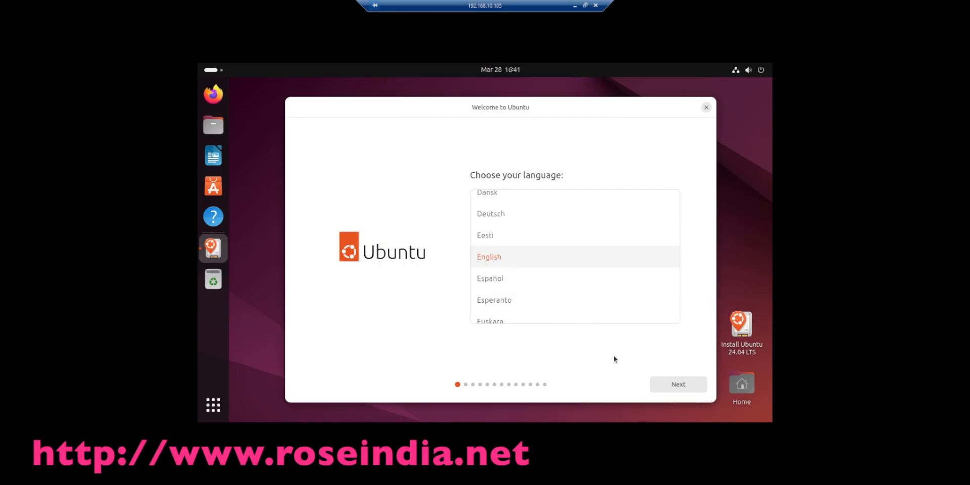
{"action": "left_click", "coordinate": [677, 383]}
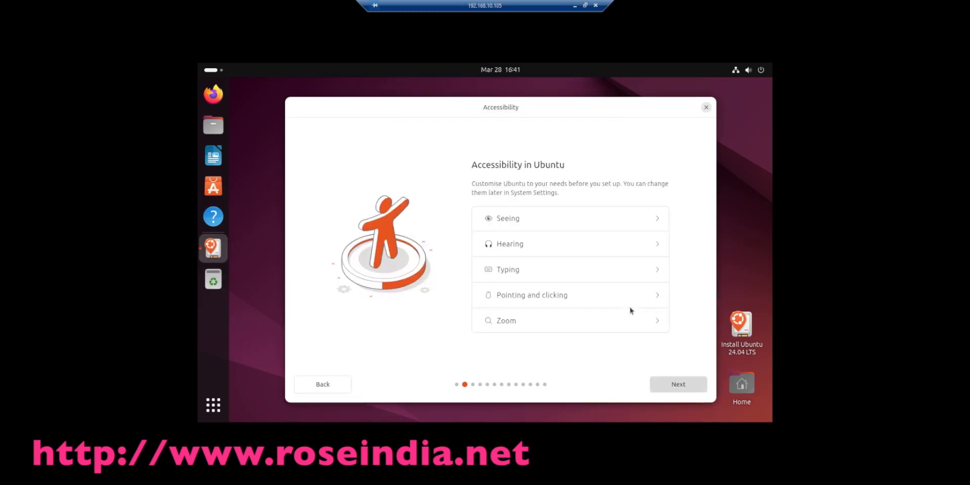
- Accept the default accessibility, English (US) keyboard and wired connection settings, and skip the installer update
{"action": "left_click", "coordinate": [683, 383]}
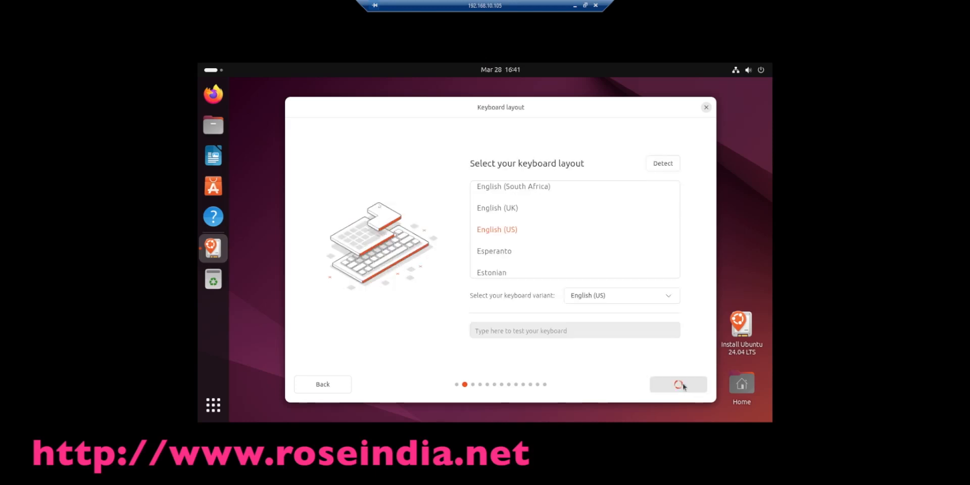
{"action": "left_click", "coordinate": [683, 383]}
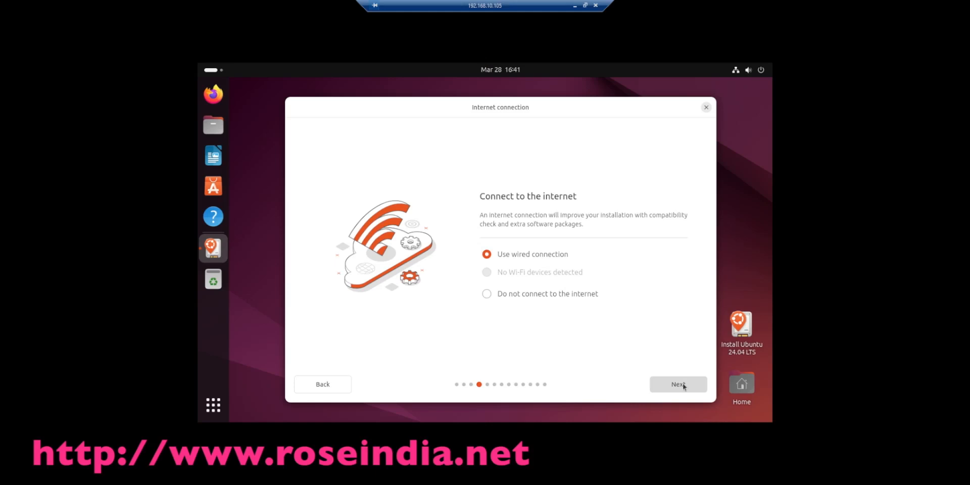
{"action": "left_click", "coordinate": [684, 383]}
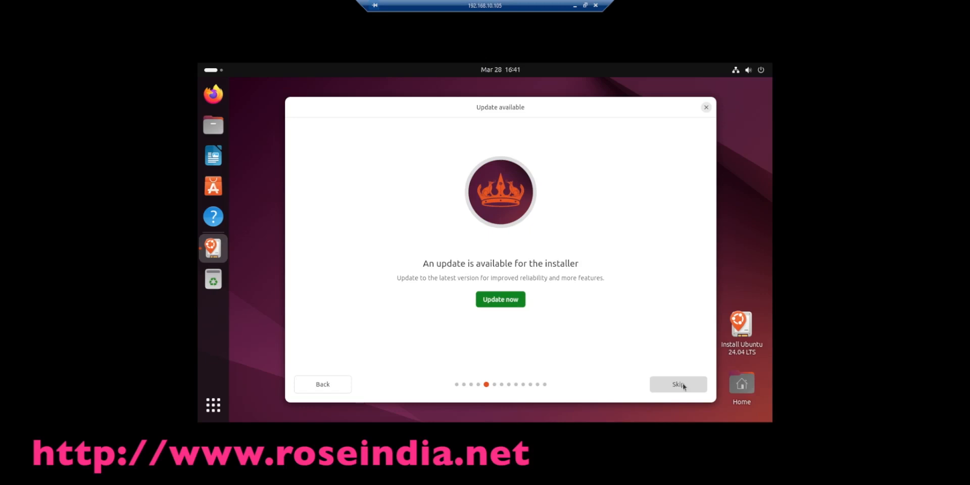
{"action": "left_click", "coordinate": [683, 383]}
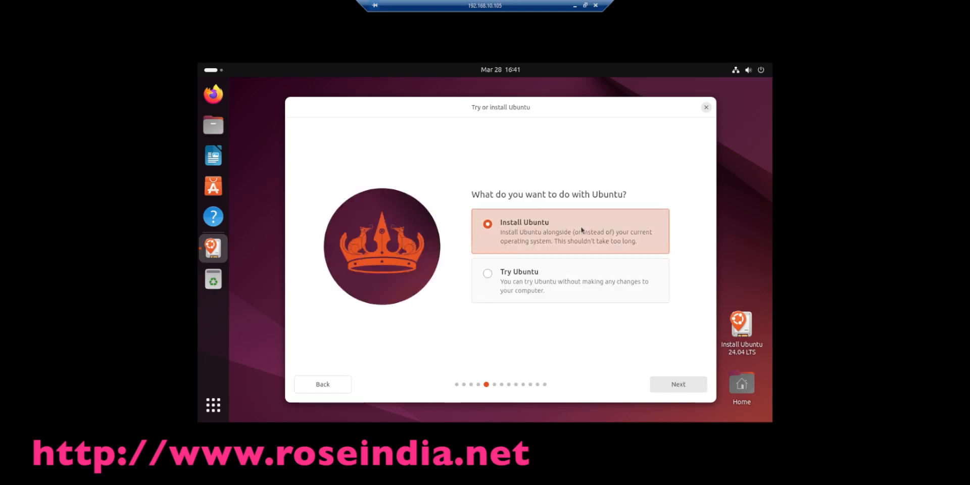
- Continue with Install Ubuntu as an interactive installation using the default selection of apps
{"action": "left_click", "coordinate": [674, 383]}
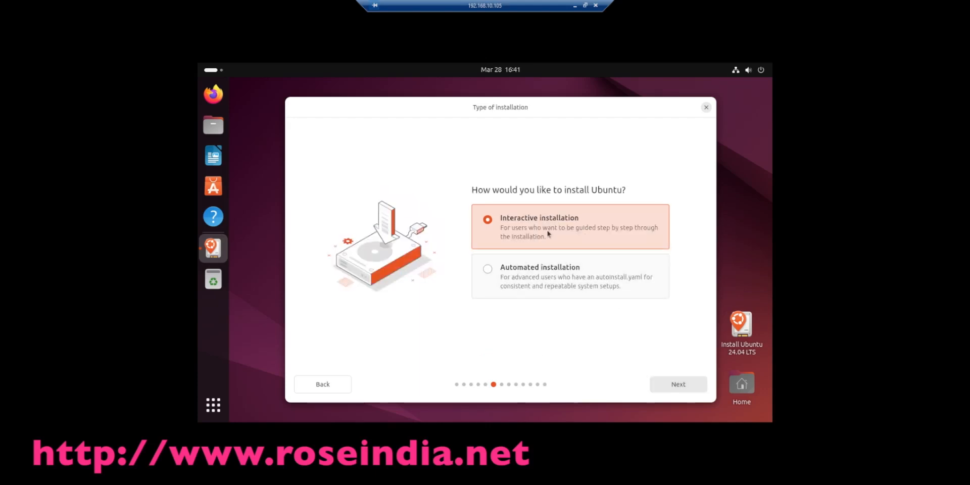
{"action": "left_click", "coordinate": [674, 384]}
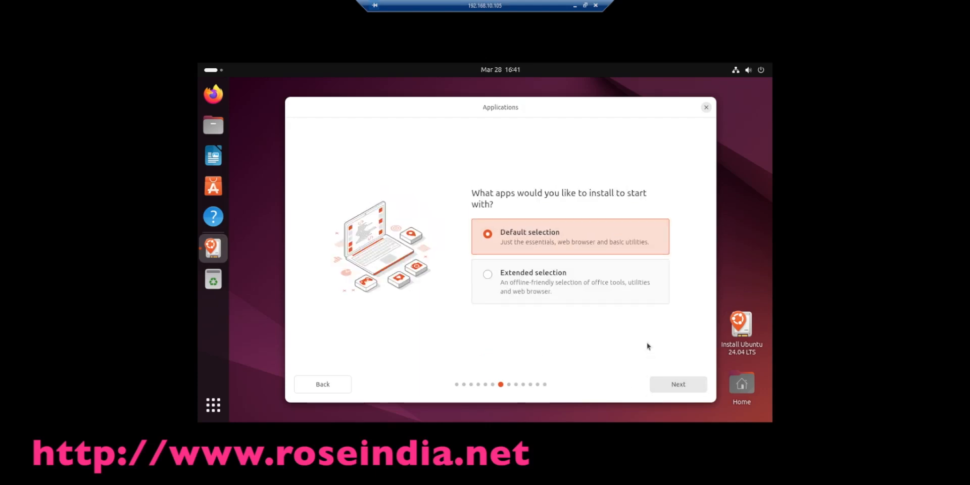
{"action": "left_click", "coordinate": [687, 387]}
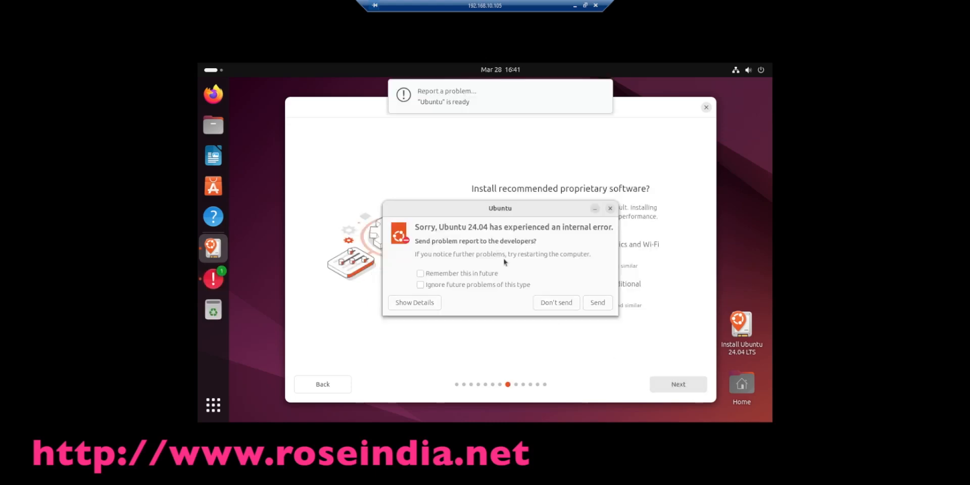
- Decline the problem report, enable third-party hardware software and additional media formats, and continue with Erase disk and install Ubuntu
{"action": "left_click", "coordinate": [560, 306]}
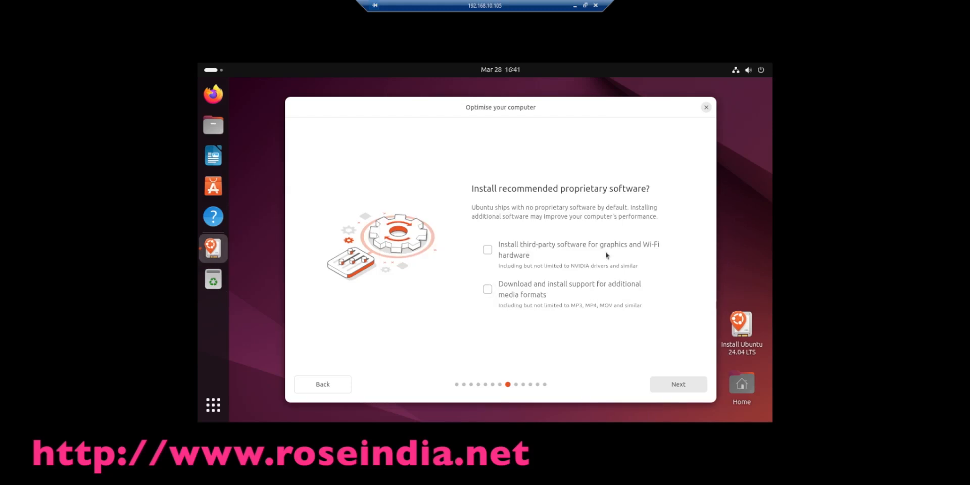
{"action": "left_click", "coordinate": [493, 250]}
{"action": "left_click", "coordinate": [522, 300]}
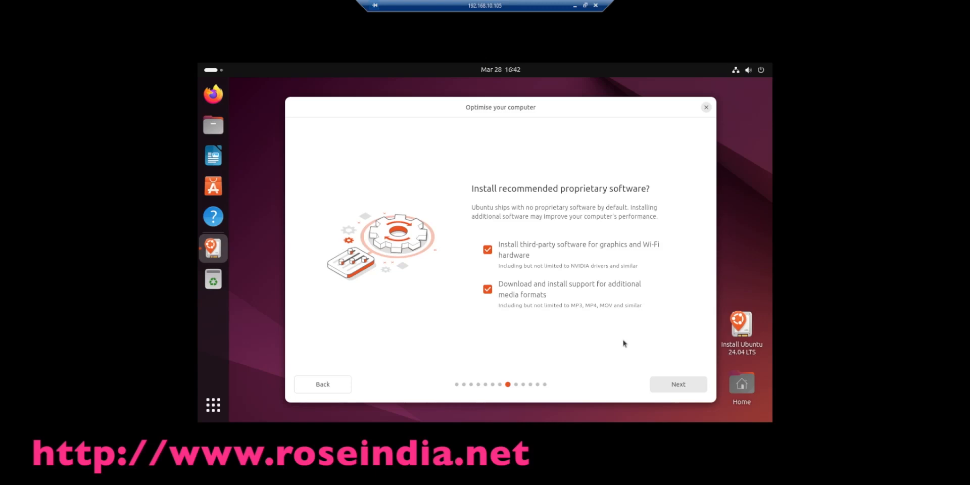
{"action": "left_click", "coordinate": [674, 384]}
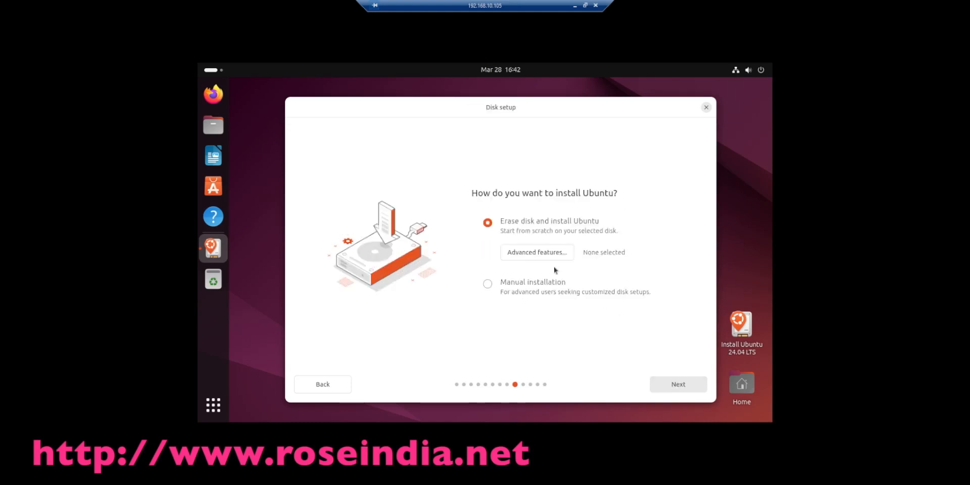
{"action": "left_click", "coordinate": [679, 386]}
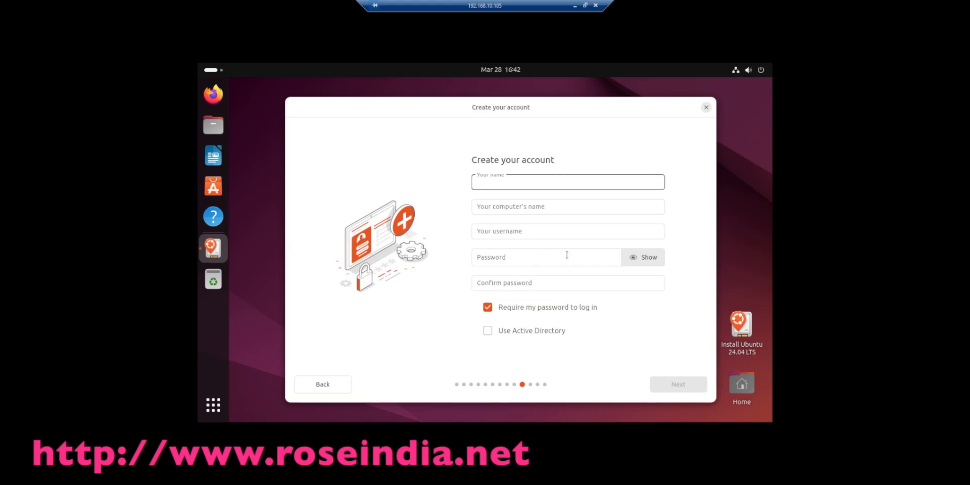
- Create the account with the name user, enter and confirm the account password, and continue to the timezone selection
{"action": "type", "text": "user"}
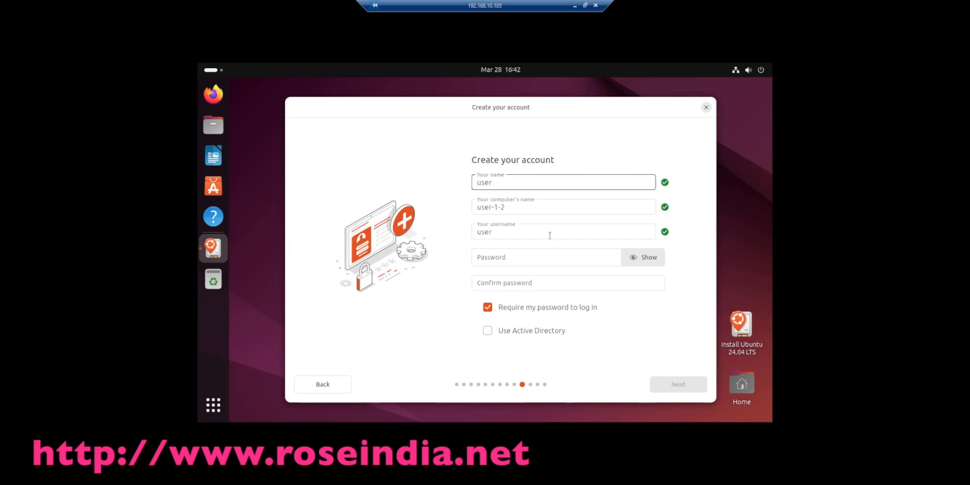
{"action": "left_click", "coordinate": [505, 258]}
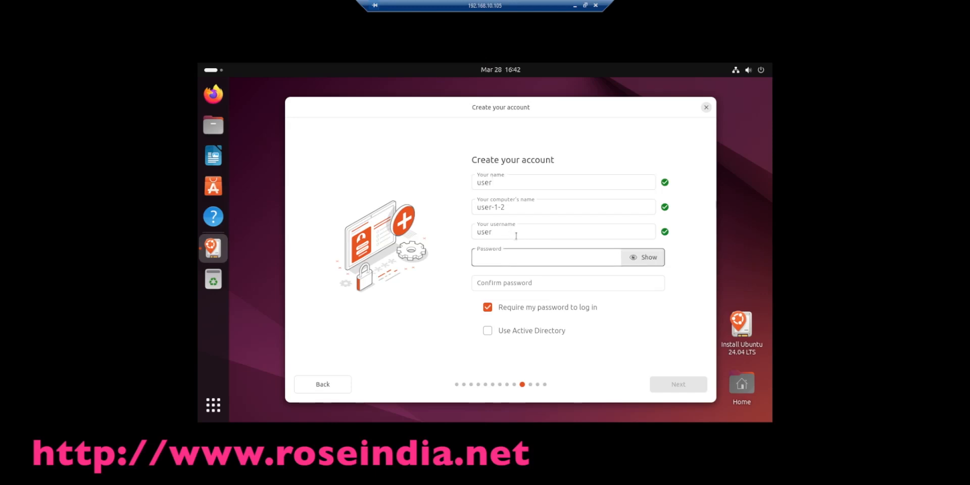
{"action": "type", "text": "•••"}
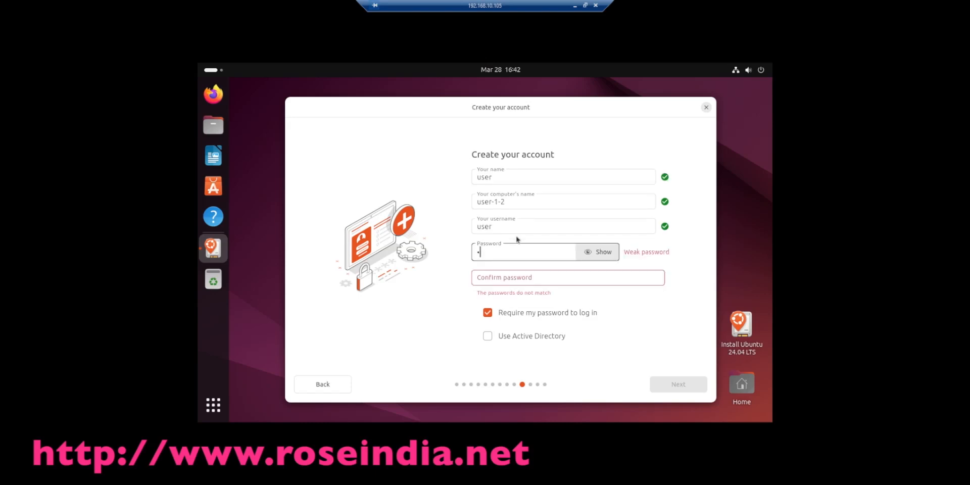
{"action": "left_click", "coordinate": [508, 280]}
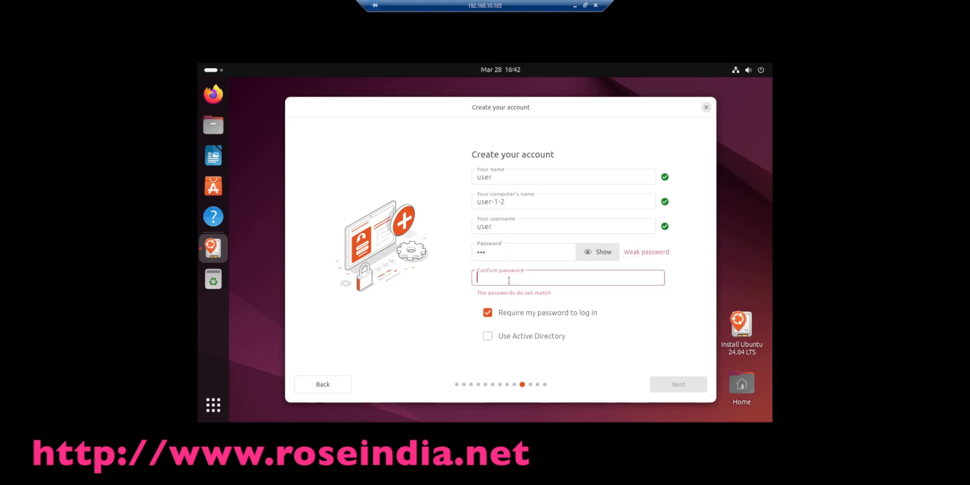
{"action": "type", "text": "•••"}
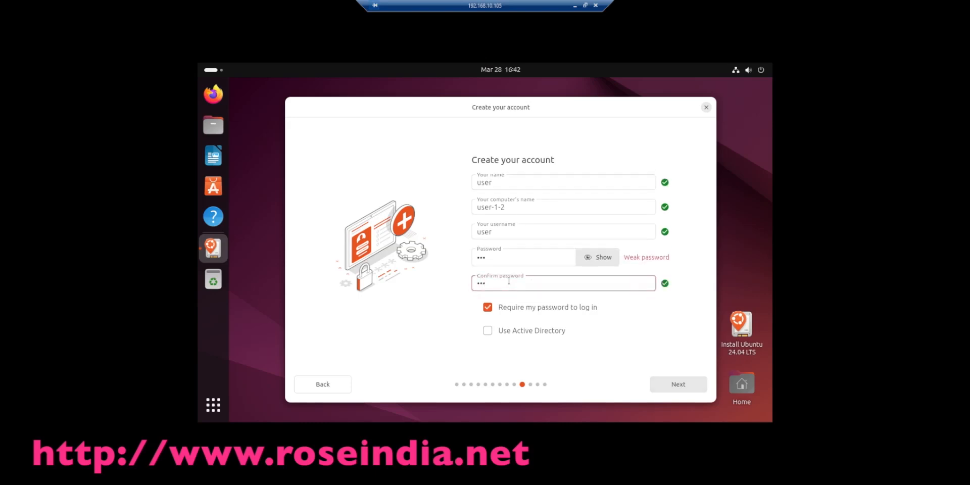
{"action": "left_click", "coordinate": [681, 386]}
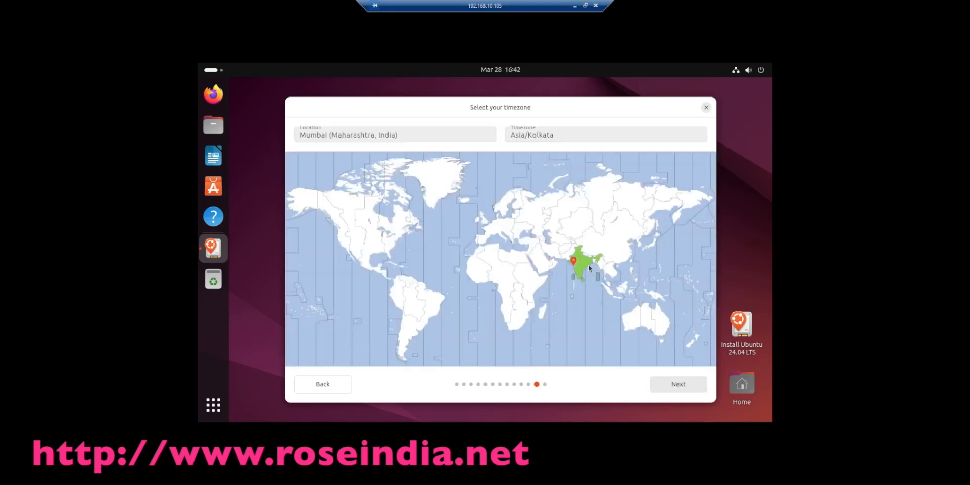
- Choose India on the map for the Asia/Kolkata timezone and start the installation with the reviewed choices
{"action": "left_click", "coordinate": [582, 258]}
{"action": "left_click", "coordinate": [579, 255]}
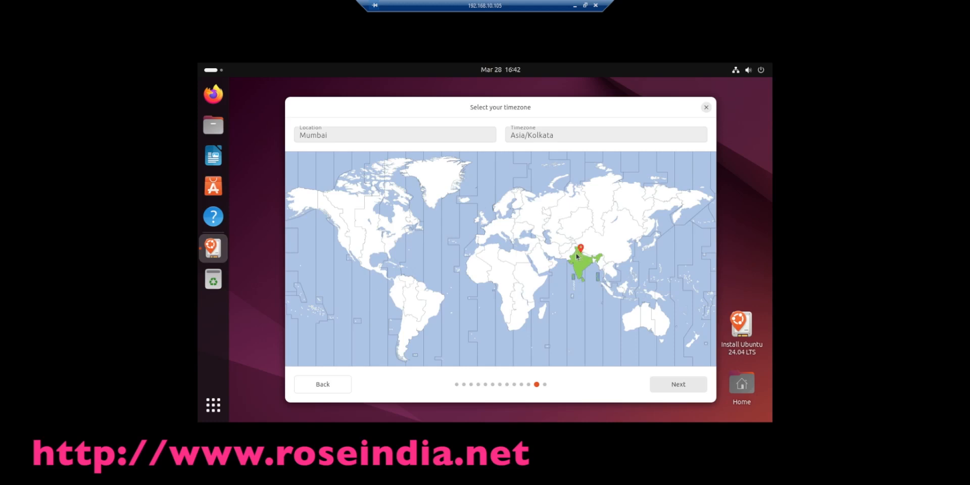
{"action": "left_click", "coordinate": [578, 254]}
{"action": "left_click", "coordinate": [676, 384]}
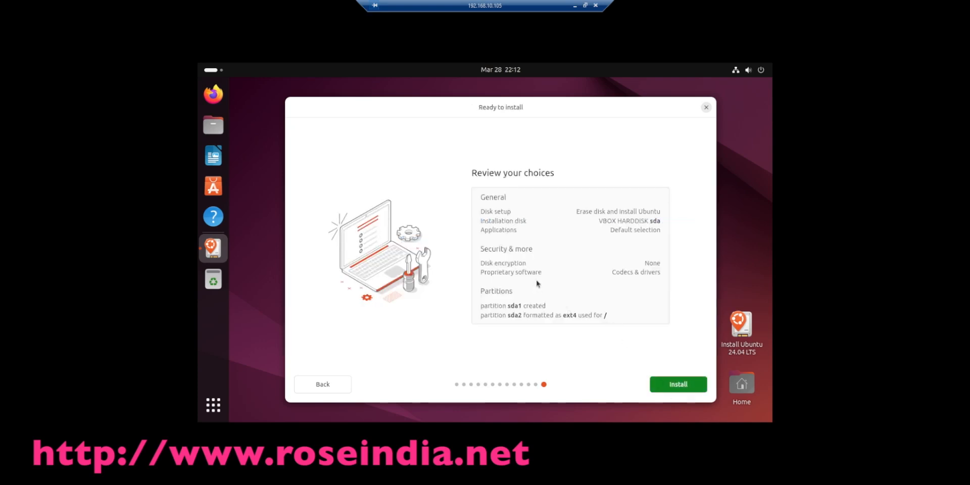
{"action": "left_click", "coordinate": [697, 383]}
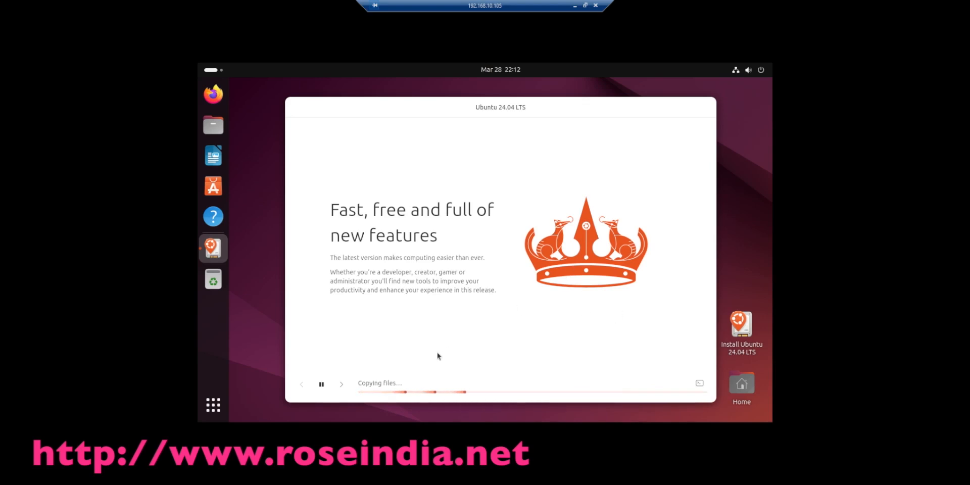
- Restart the machine once Ubuntu is installed, continue past the installation medium prompt, and log in with the account password
{"action": "left_click", "coordinate": [341, 384]}
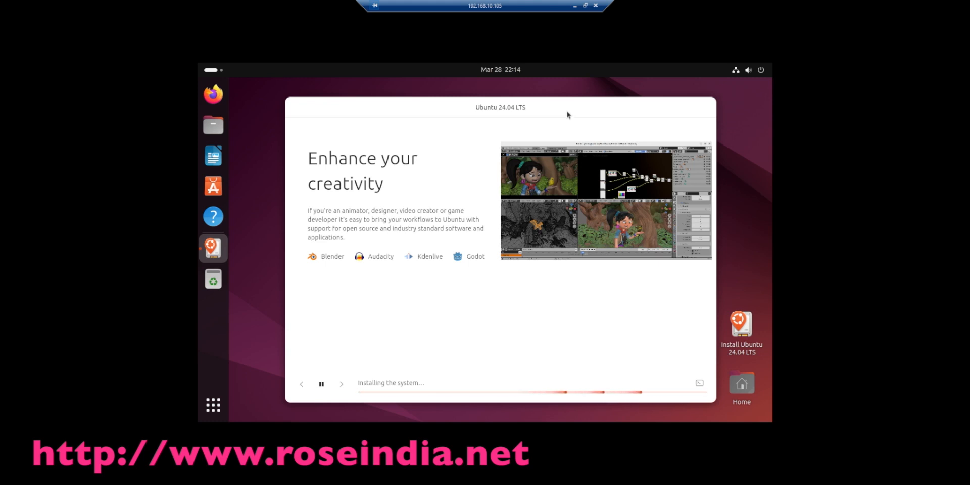
{"action": "left_click", "coordinate": [699, 383]}
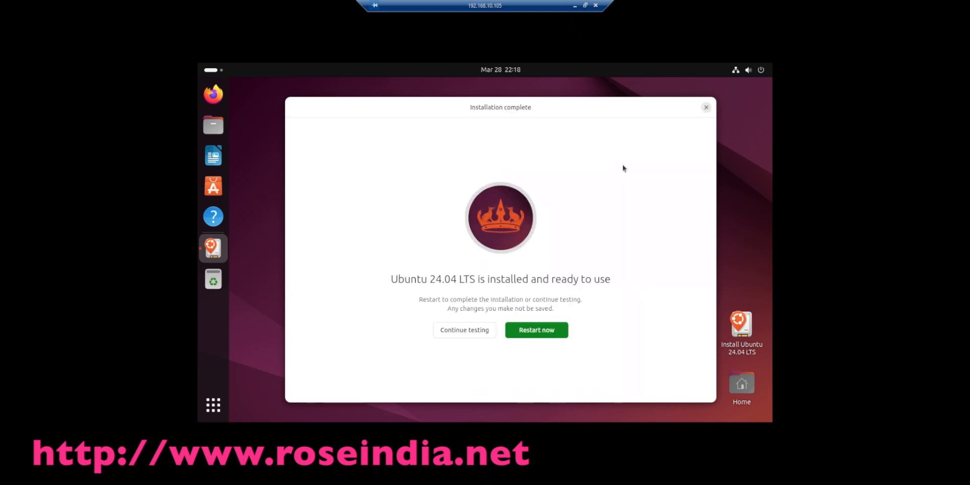
{"action": "left_click", "coordinate": [541, 333]}
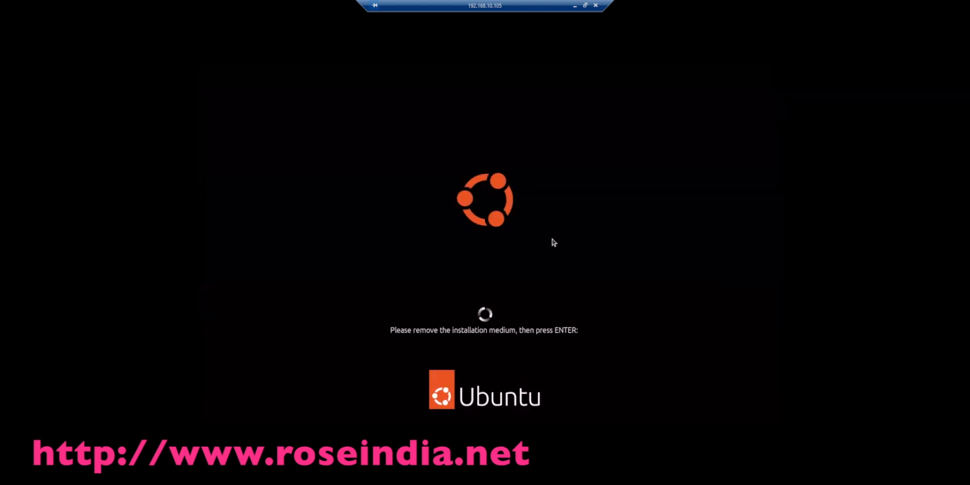
{"action": "key", "text": "Return"}
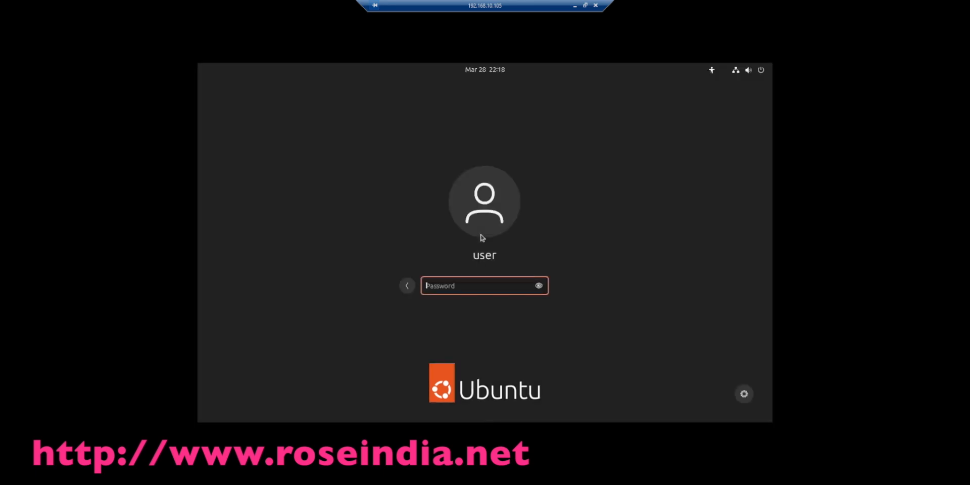
{"action": "type", "text": "**"}
{"action": "key", "text": "Return"}
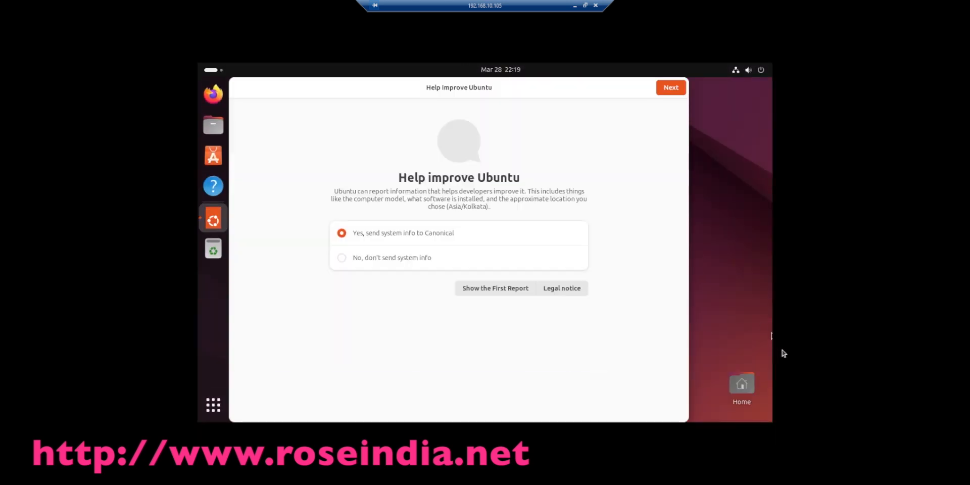
- Finish the Ubuntu welcome setup, declining to send system info and the problem report and leaving Location Services off
{"action": "left_click", "coordinate": [347, 260]}
{"action": "left_click", "coordinate": [665, 87]}
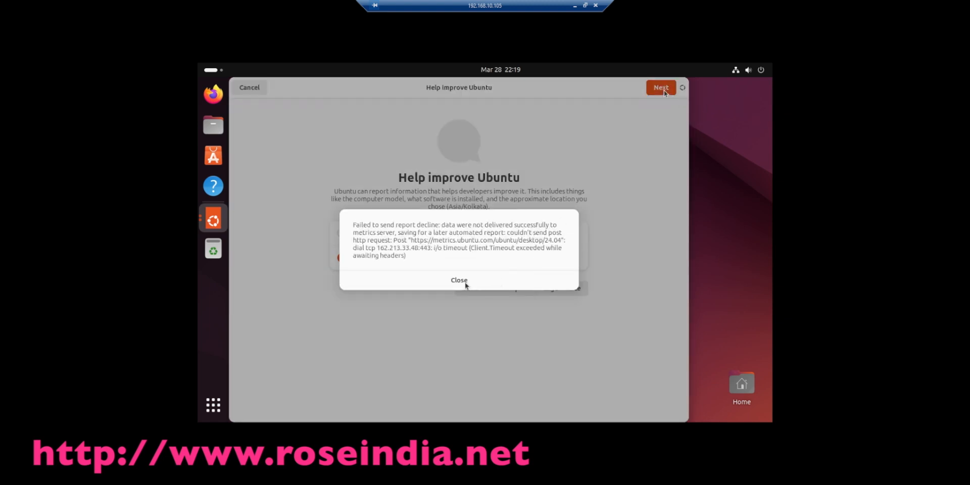
{"action": "left_click", "coordinate": [465, 280]}
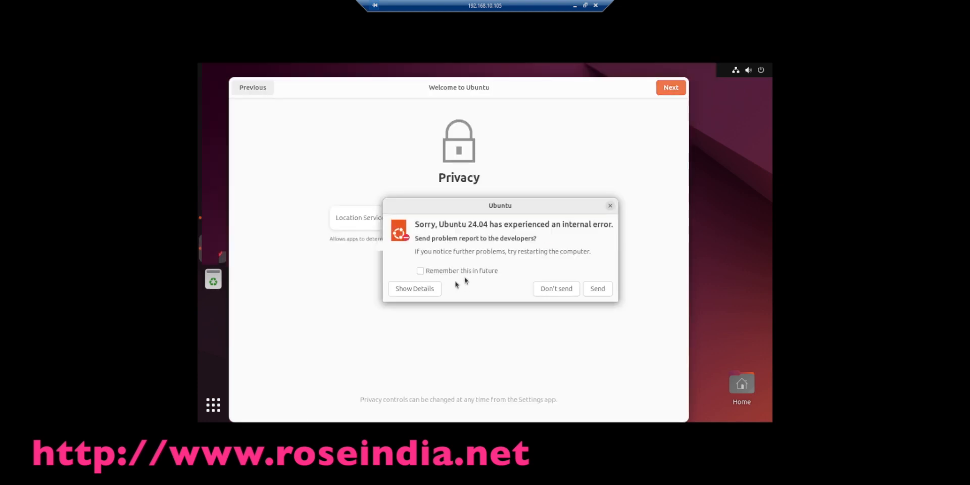
{"action": "left_click", "coordinate": [553, 289]}
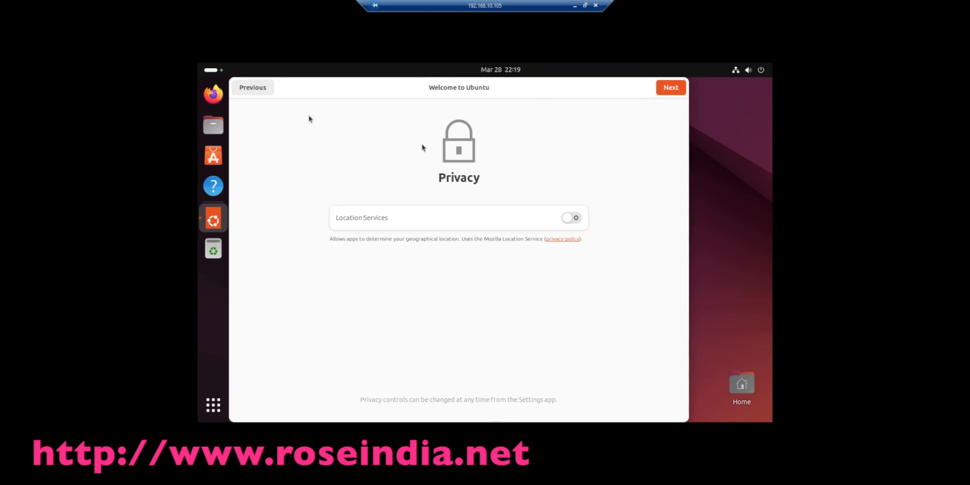
{"action": "left_click", "coordinate": [666, 89]}
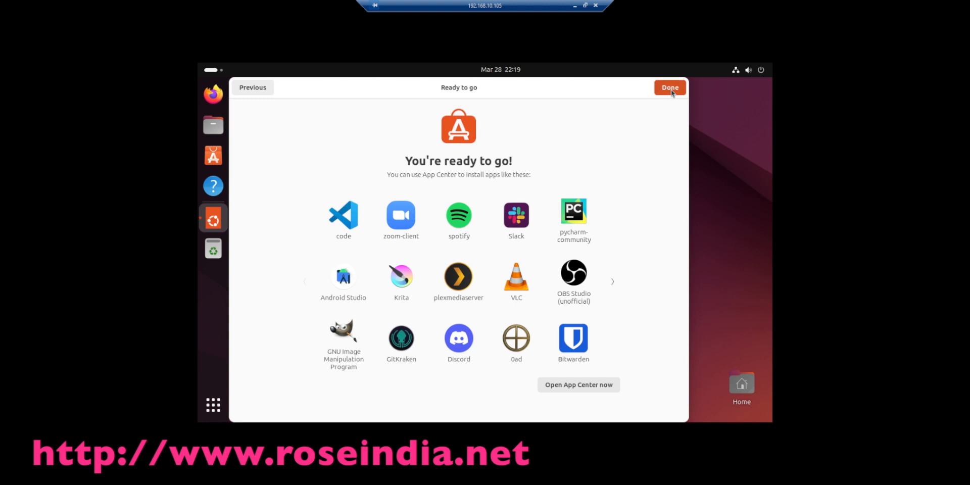
{"action": "left_click", "coordinate": [671, 90]}
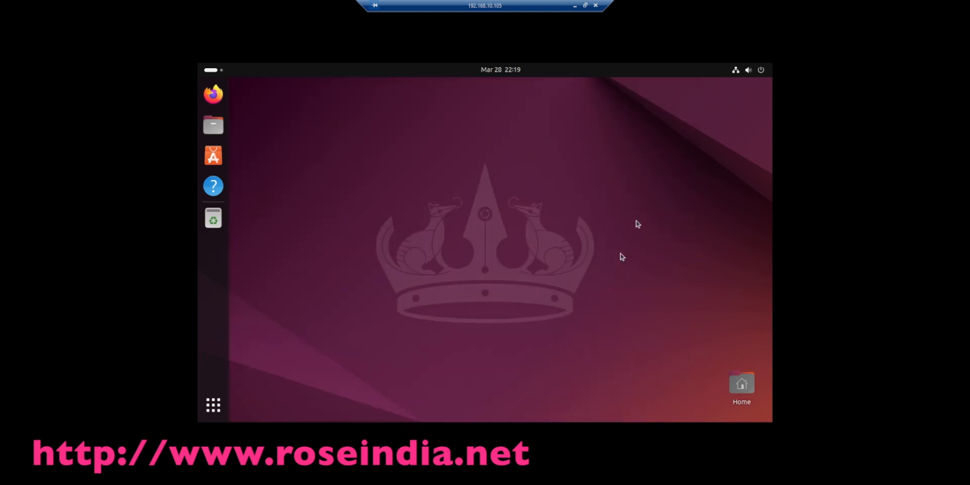
- Set the display resolution to 1600 × 1200 (4:3), keep the changes, close Settings, and decline the problem report
{"action": "right_click", "coordinate": [470, 198]}
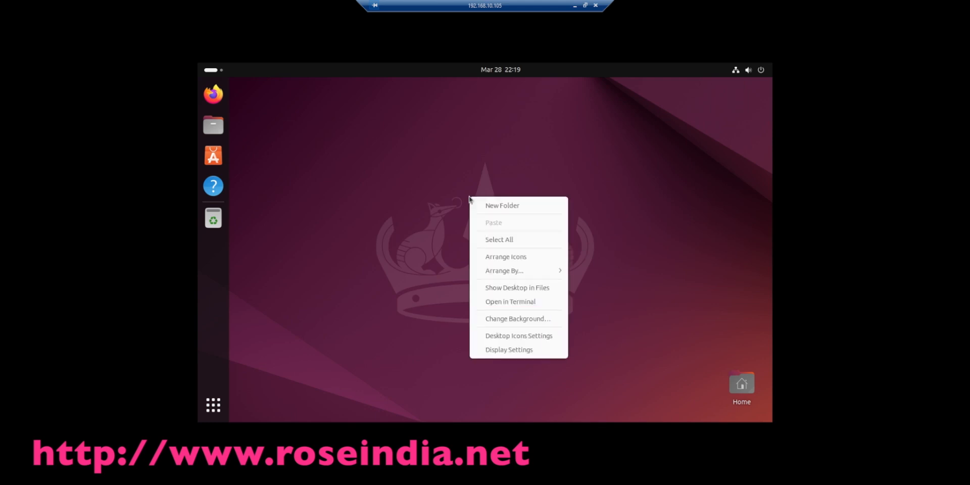
{"action": "left_click", "coordinate": [520, 350]}
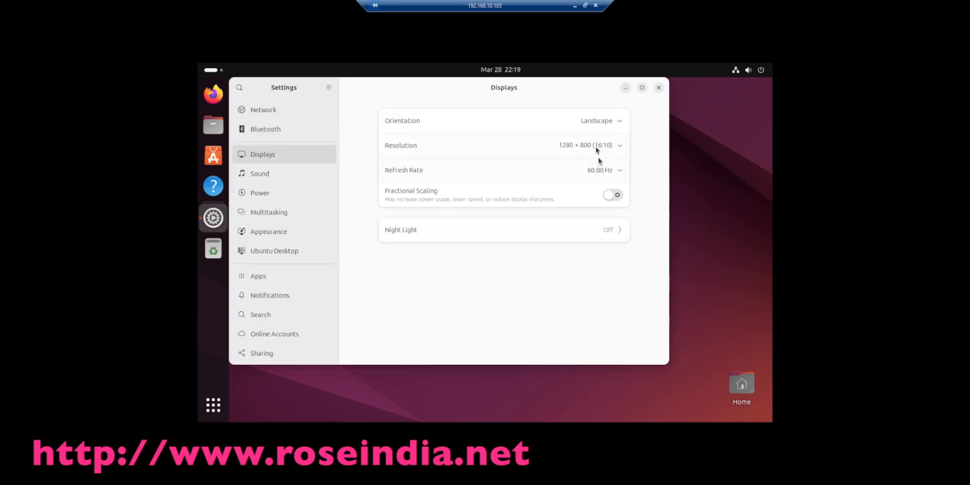
{"action": "left_click", "coordinate": [597, 147]}
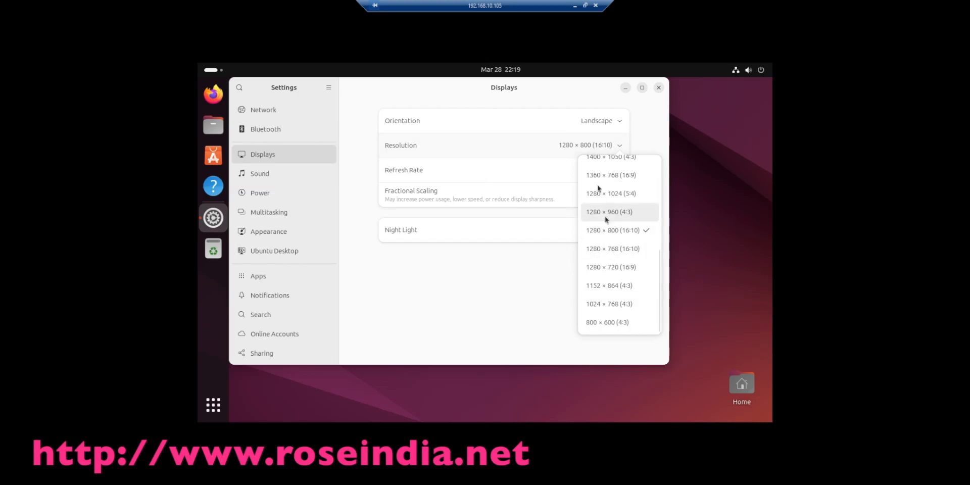
{"action": "scroll", "coordinate": [599, 187], "scroll_direction": "up", "scroll_amount": 2}
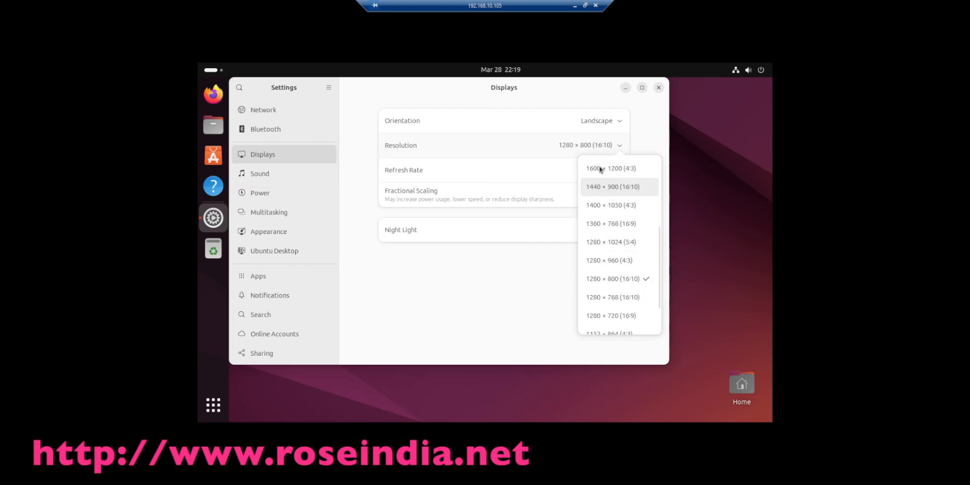
{"action": "left_click", "coordinate": [600, 168]}
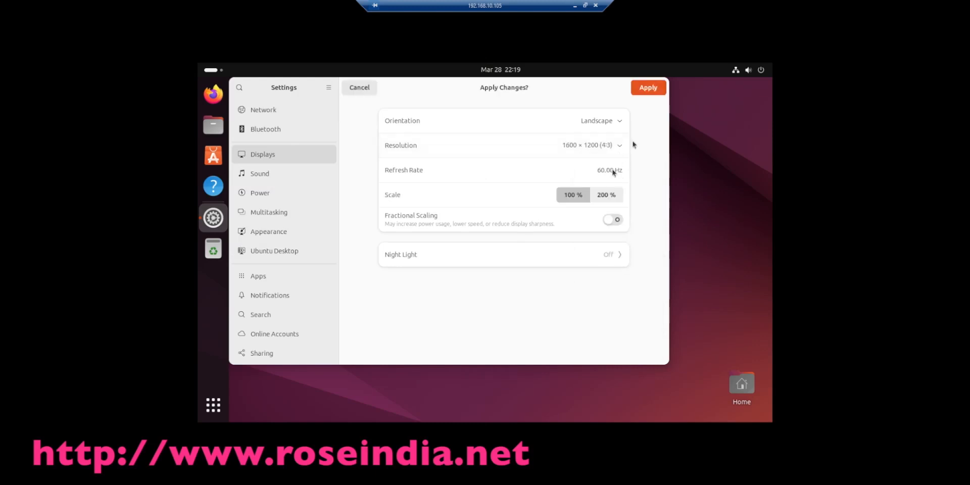
{"action": "left_click", "coordinate": [648, 87]}
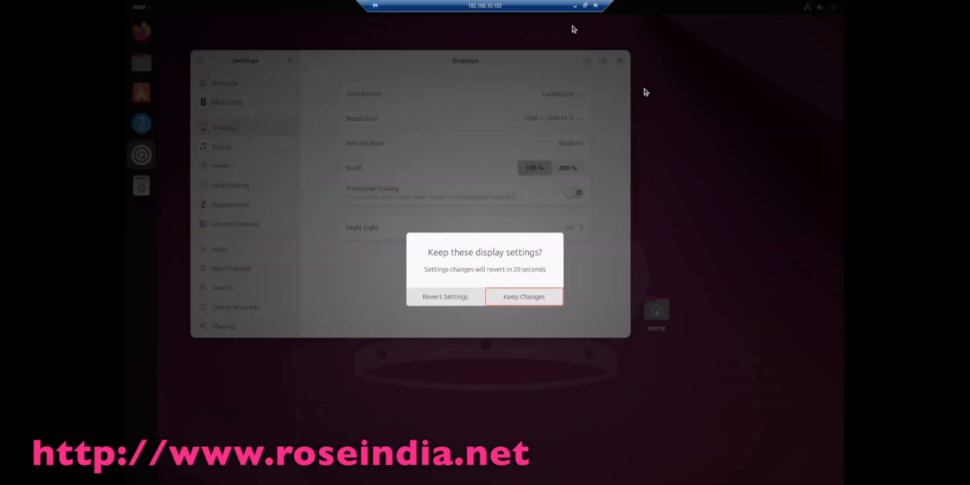
{"action": "left_click", "coordinate": [518, 299]}
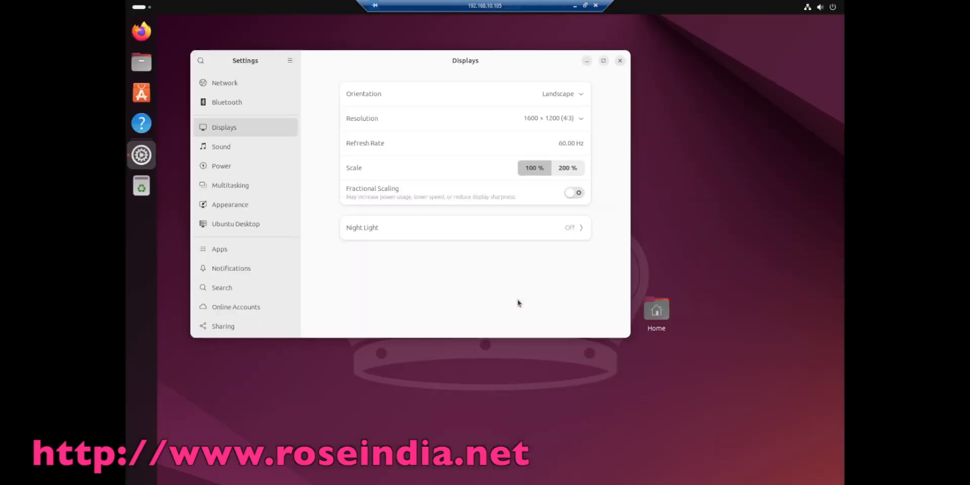
{"action": "left_click", "coordinate": [620, 60]}
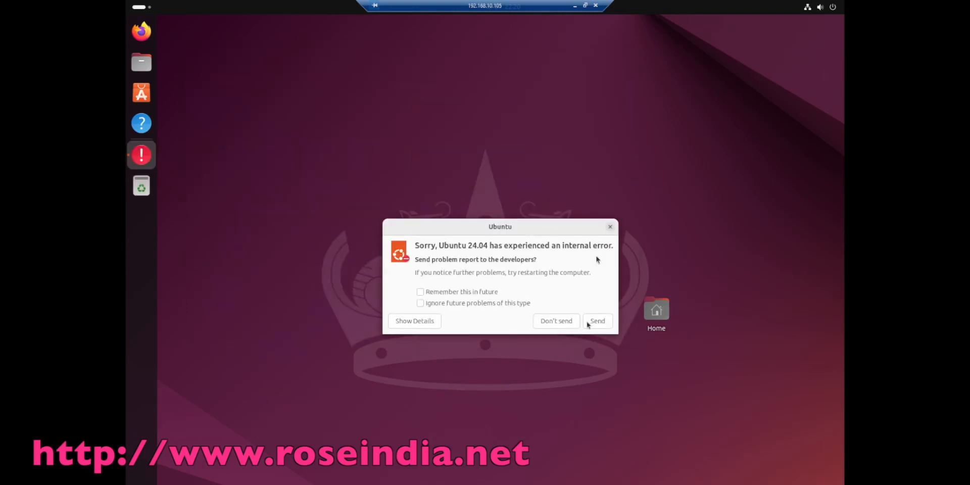
{"action": "left_click", "coordinate": [561, 322]}
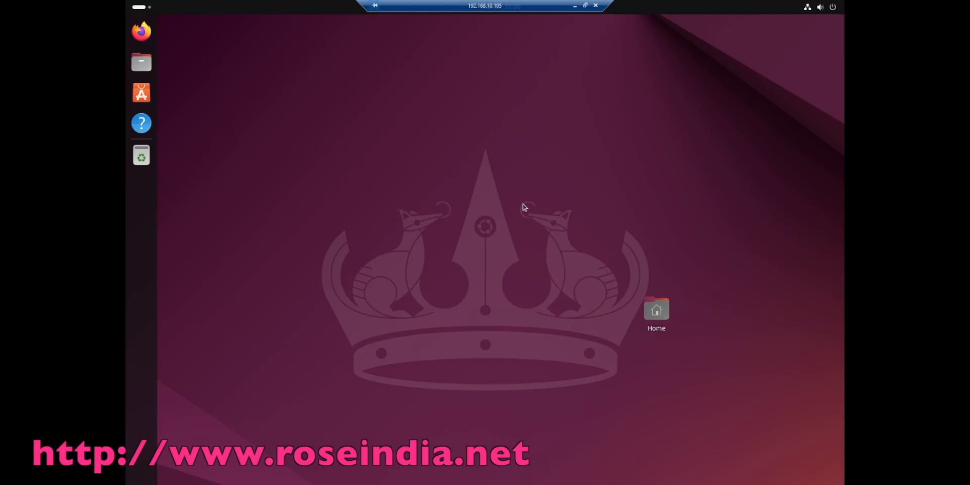
- Search the applications for cmd, open Terminal, and move its window closer to the middle of the desktop
{"action": "left_click", "coordinate": [142, 8]}
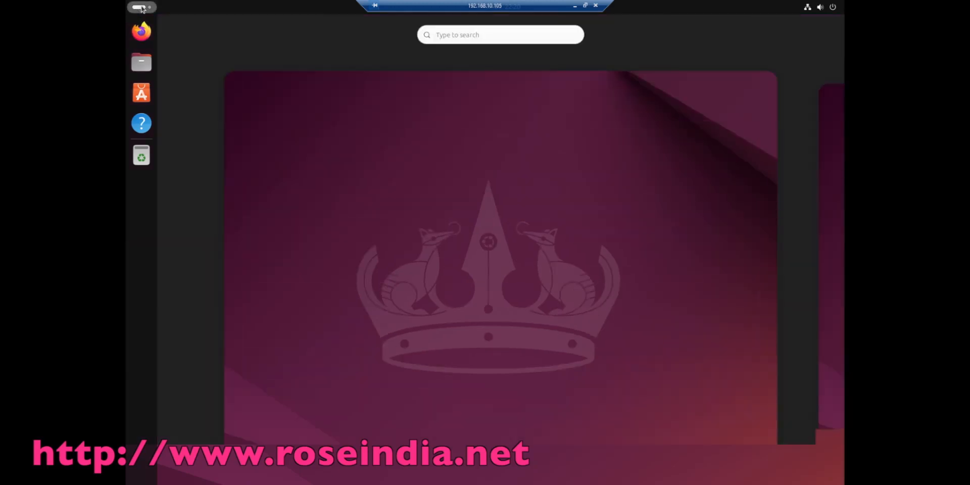
{"action": "left_click", "coordinate": [449, 37]}
{"action": "type", "text": "cmd"}
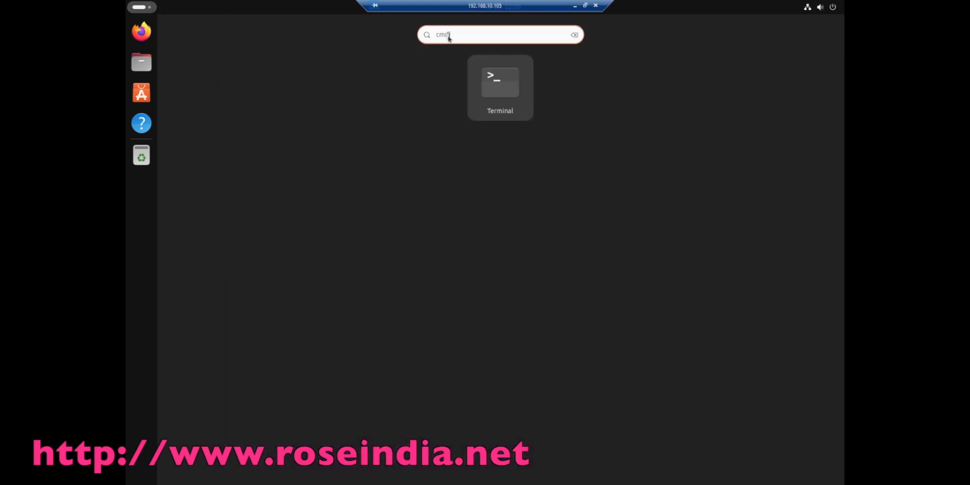
{"action": "left_click", "coordinate": [503, 84]}
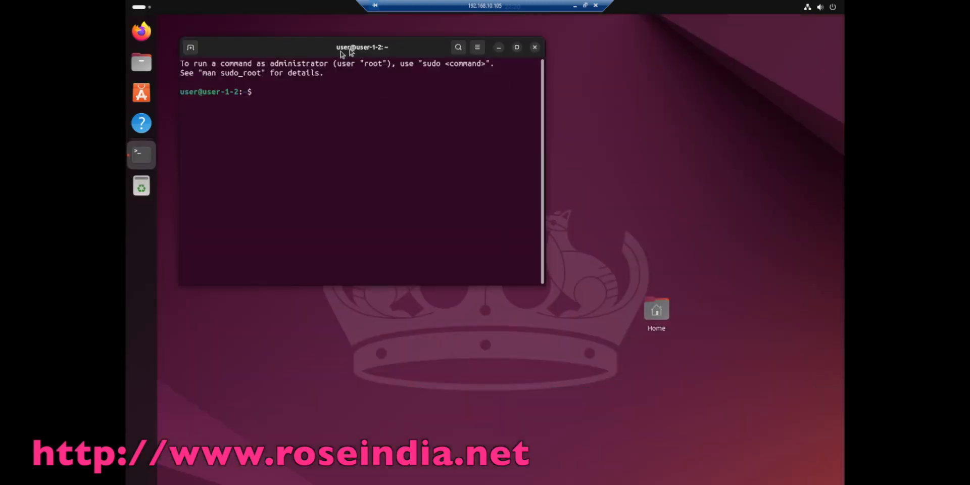
{"action": "left_click_drag", "start_coordinate": [370, 41], "coordinate": [437, 69]}
{"action": "left_click_drag", "start_coordinate": [329, 46], "coordinate": [434, 61]}
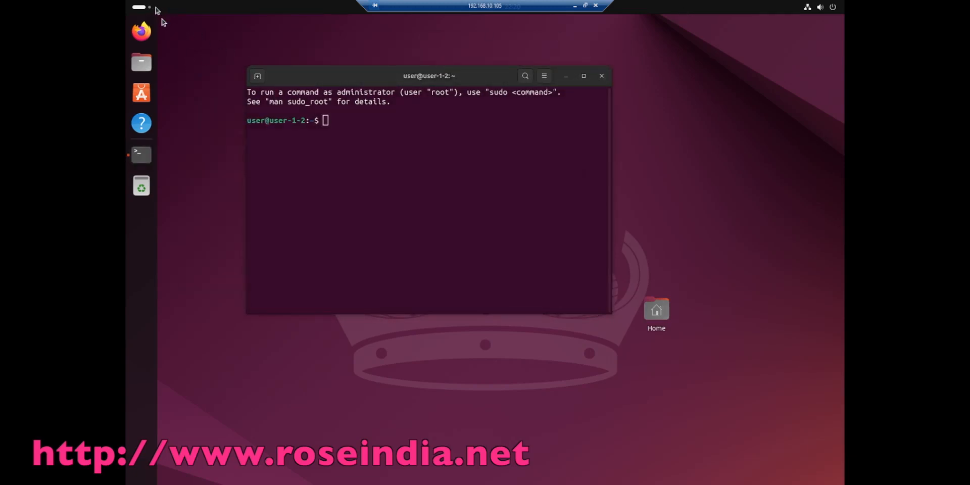
{"action": "left_click", "coordinate": [834, 8]}
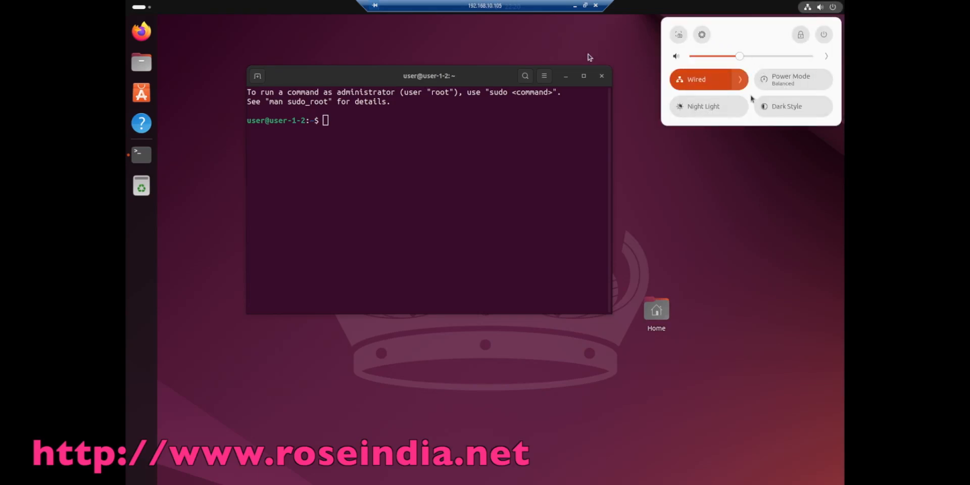
{"action": "left_click", "coordinate": [410, 119]}
{"action": "left_click", "coordinate": [140, 33]}
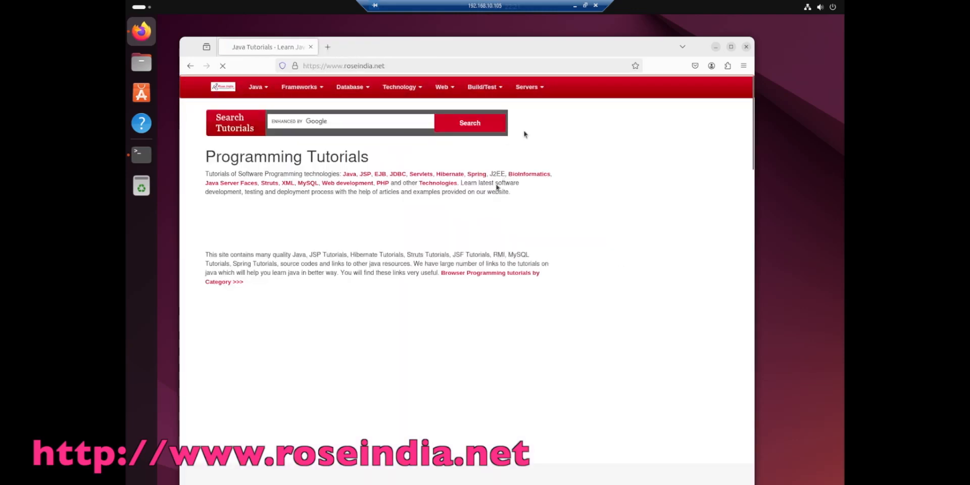
{"action": "scroll", "coordinate": [497, 187], "scroll_direction": "down", "scroll_amount": 5}
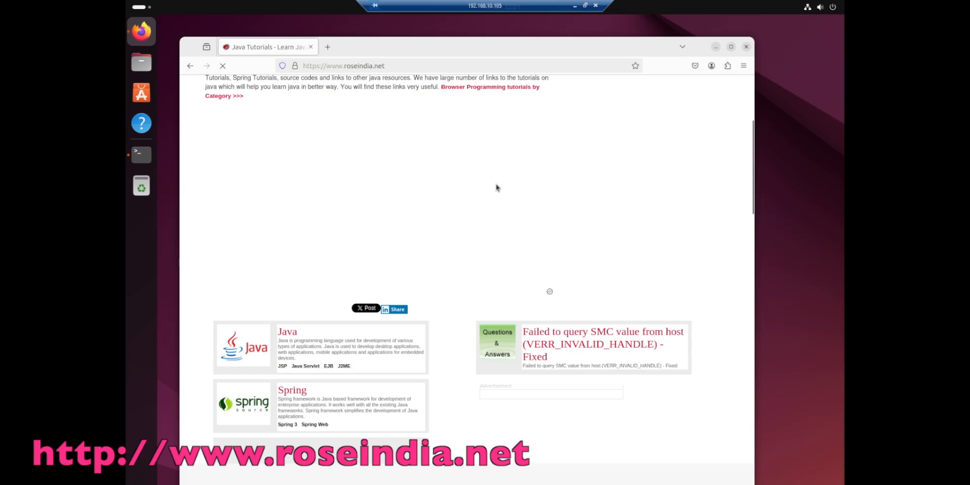
{"action": "scroll", "coordinate": [496, 187], "scroll_direction": "down", "scroll_amount": 4}
{"action": "scroll", "coordinate": [497, 188], "scroll_direction": "down", "scroll_amount": 10}
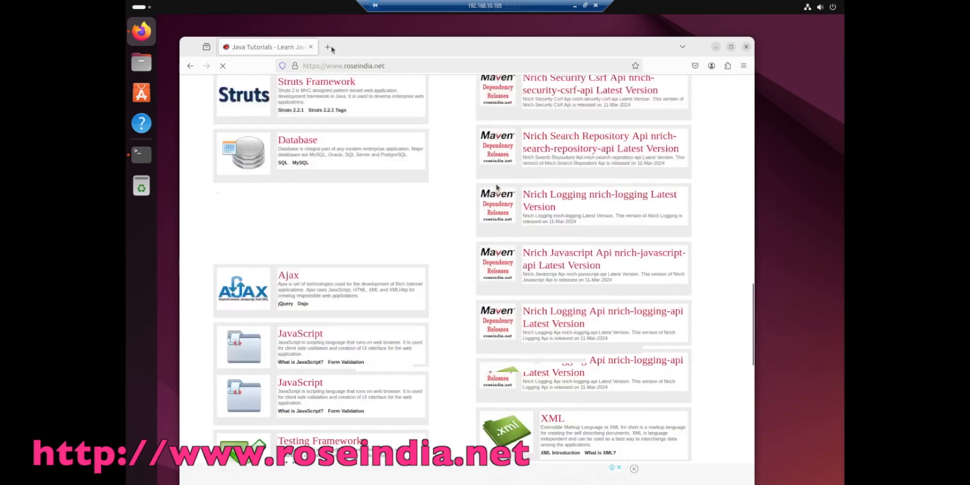